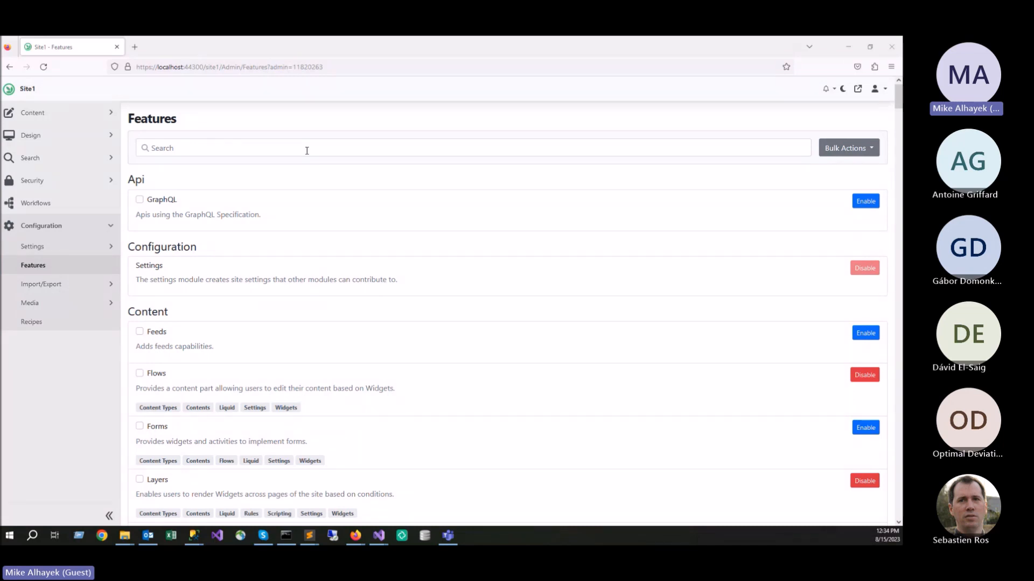
Filter the features by "SMS" and try to enable the SMS feature
{"action": "left_click", "coordinate": [306, 151]}
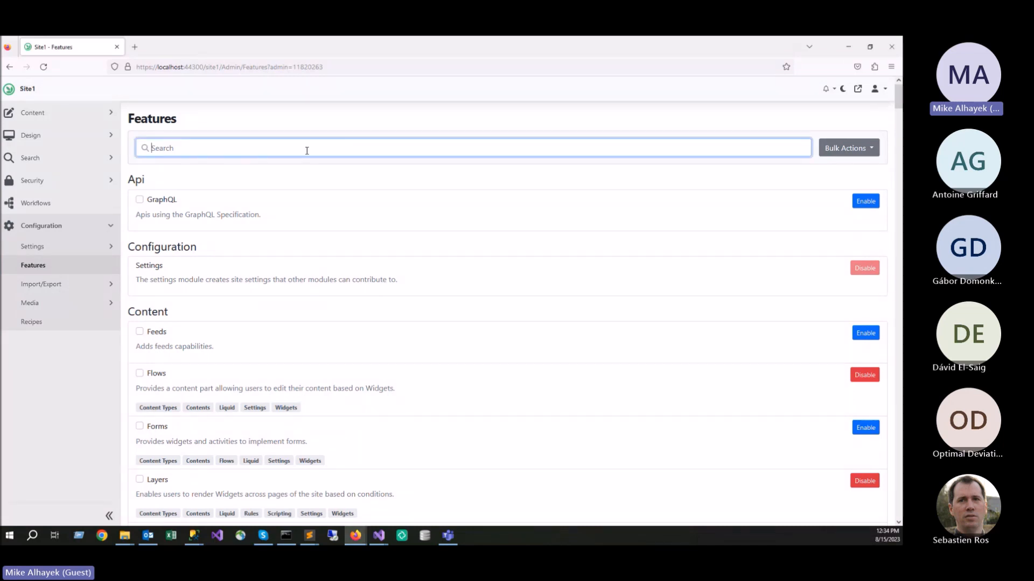
{"action": "type", "text": "SMS"}
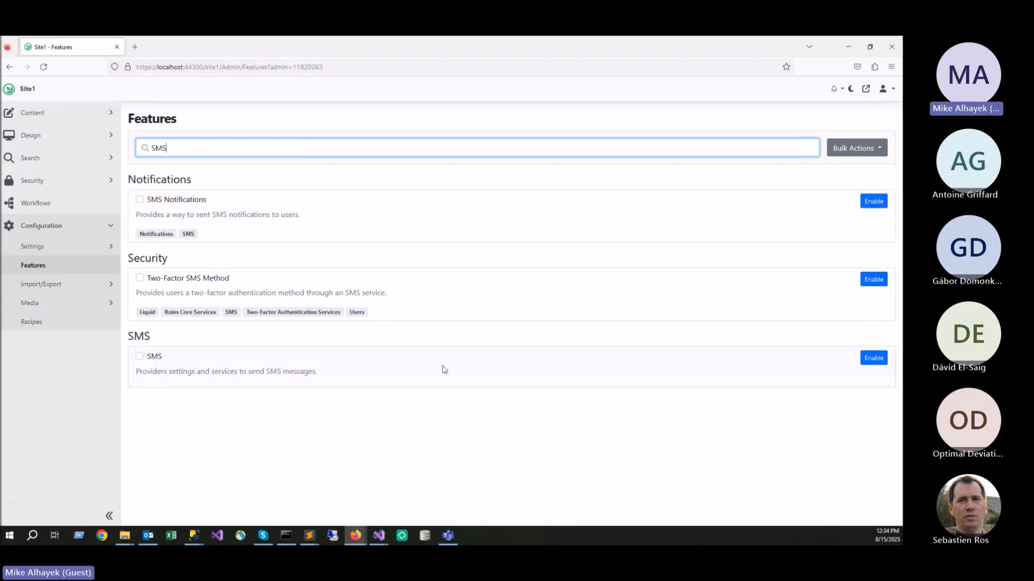
{"action": "left_click", "coordinate": [873, 358]}
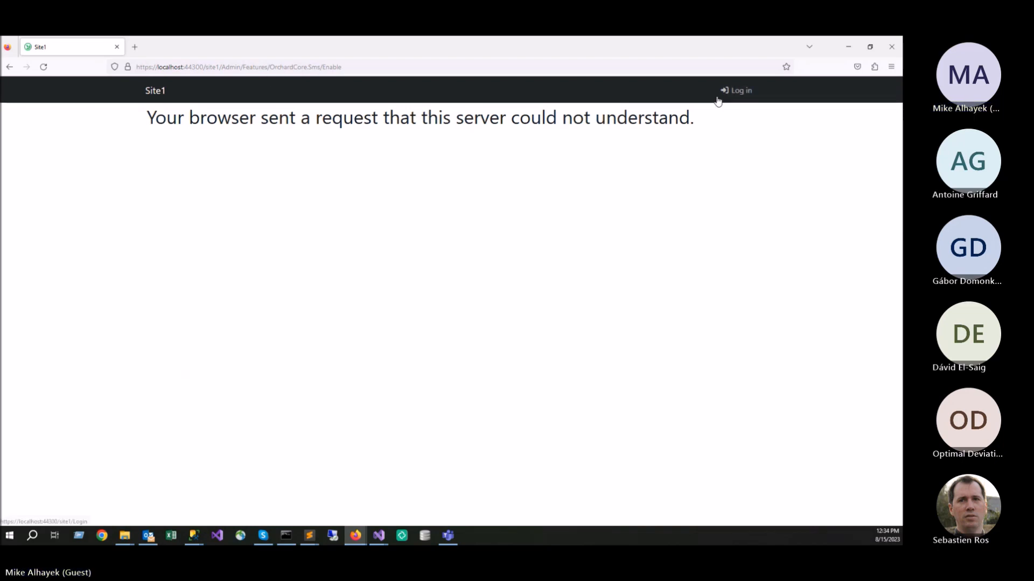
Log in to Site1 with the saved username and password, and open the admin dashboard
{"action": "left_click", "coordinate": [738, 94]}
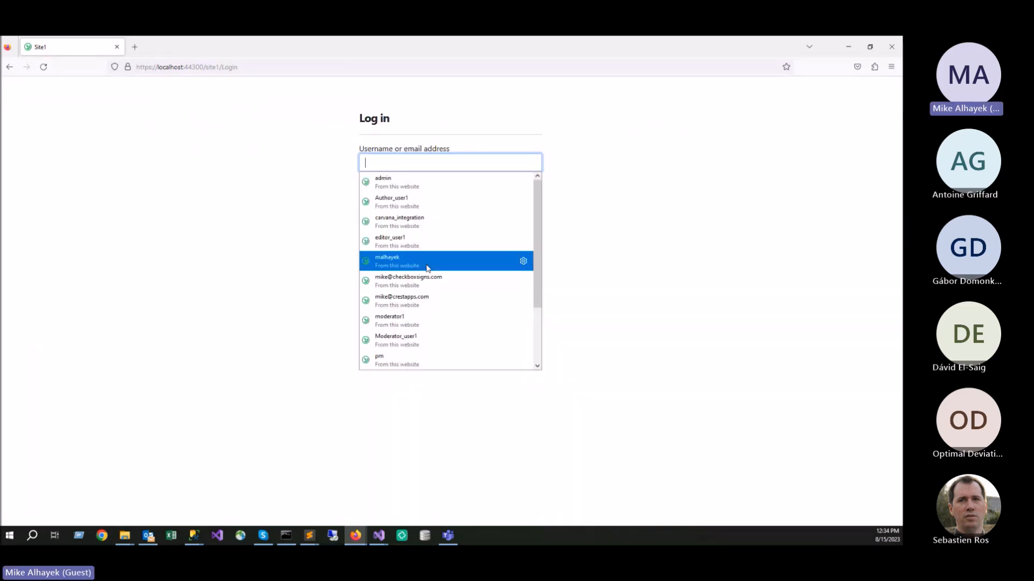
{"action": "left_click", "coordinate": [427, 266]}
{"action": "left_click", "coordinate": [388, 244]}
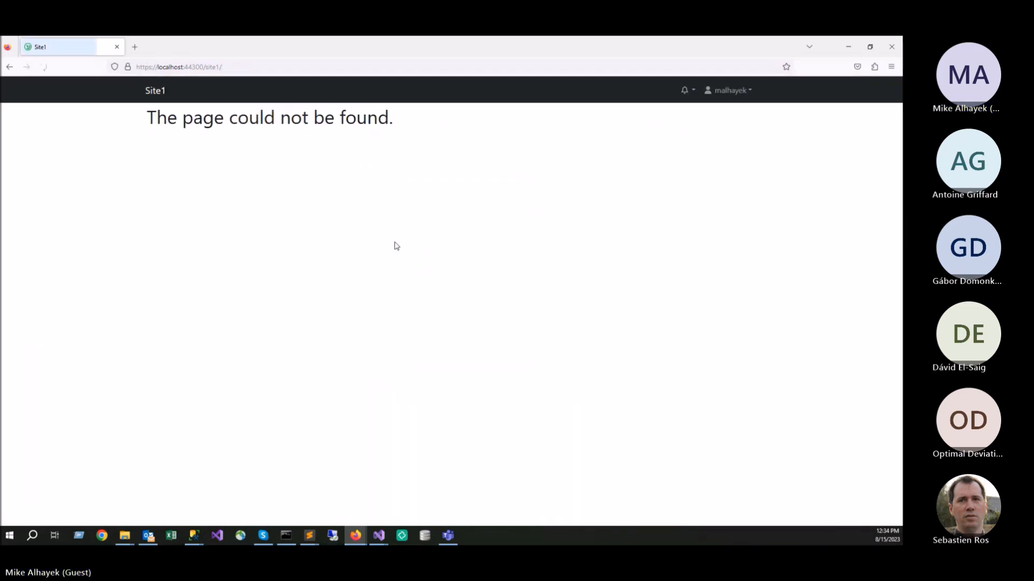
{"action": "left_click", "coordinate": [745, 95]}
{"action": "left_click", "coordinate": [713, 115]}
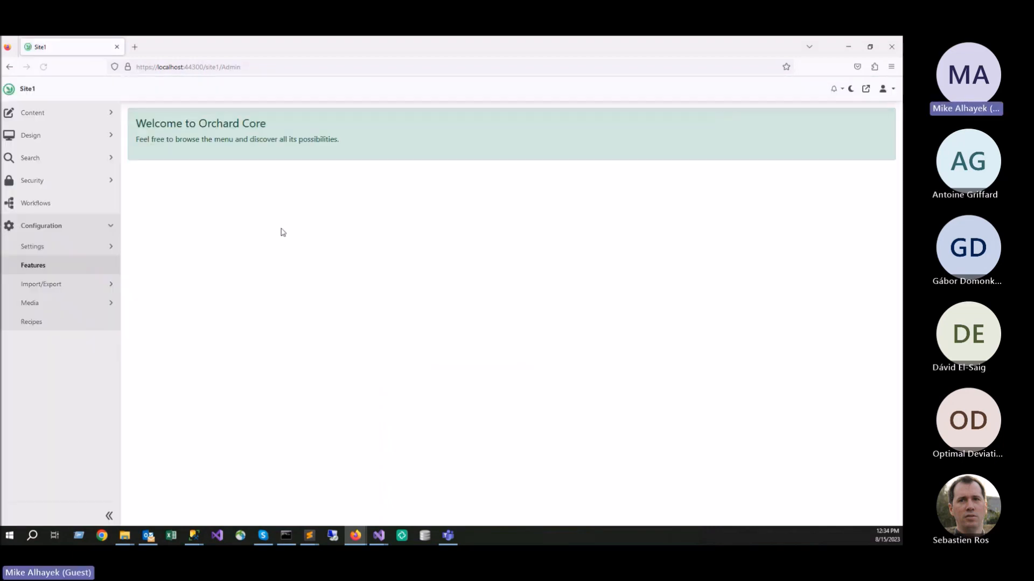
Filter the site's Features list by "SMS" and enable the SMS feature
{"action": "left_click", "coordinate": [60, 268]}
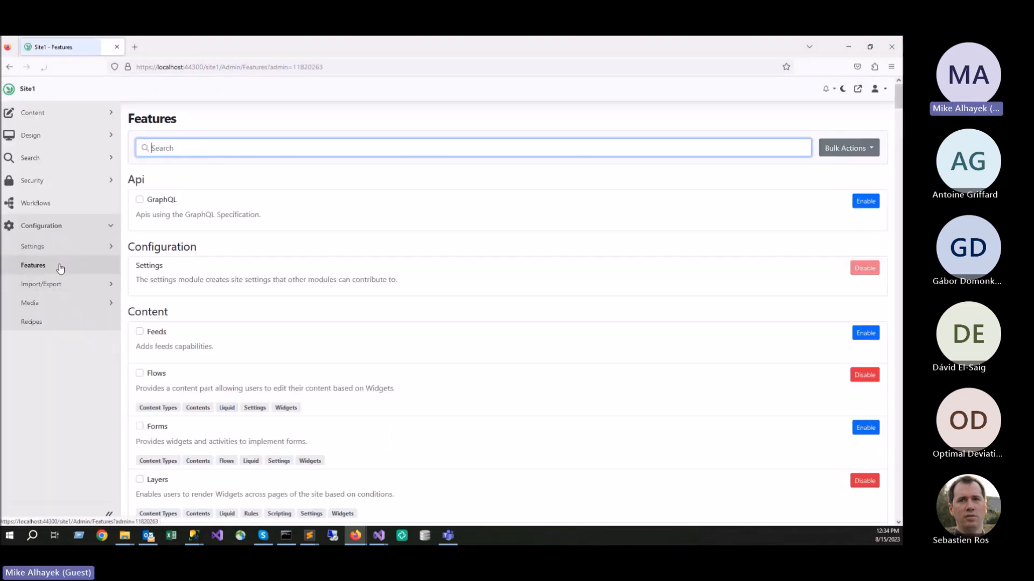
{"action": "left_click", "coordinate": [69, 247]}
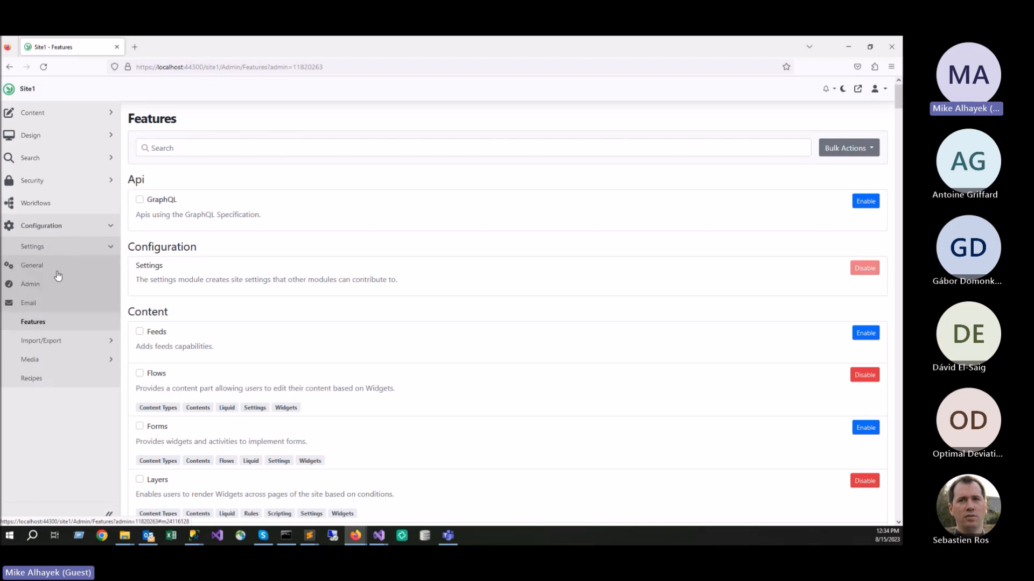
{"action": "left_click_drag", "start_coordinate": [48, 267], "coordinate": [50, 259]}
{"action": "left_click", "coordinate": [56, 250]}
{"action": "left_click", "coordinate": [56, 249]}
{"action": "left_click", "coordinate": [166, 150]}
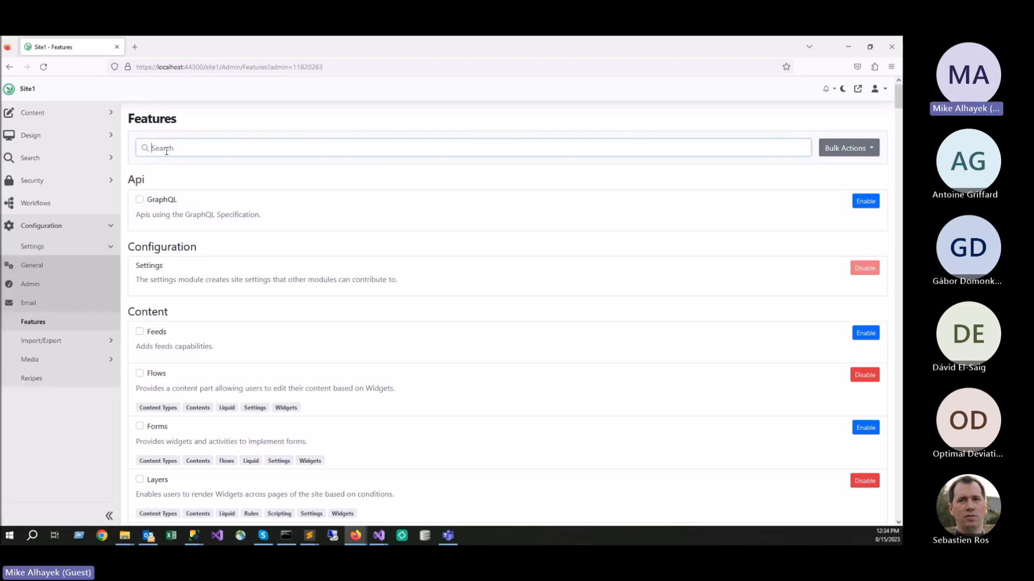
{"action": "type", "text": "SMS"}
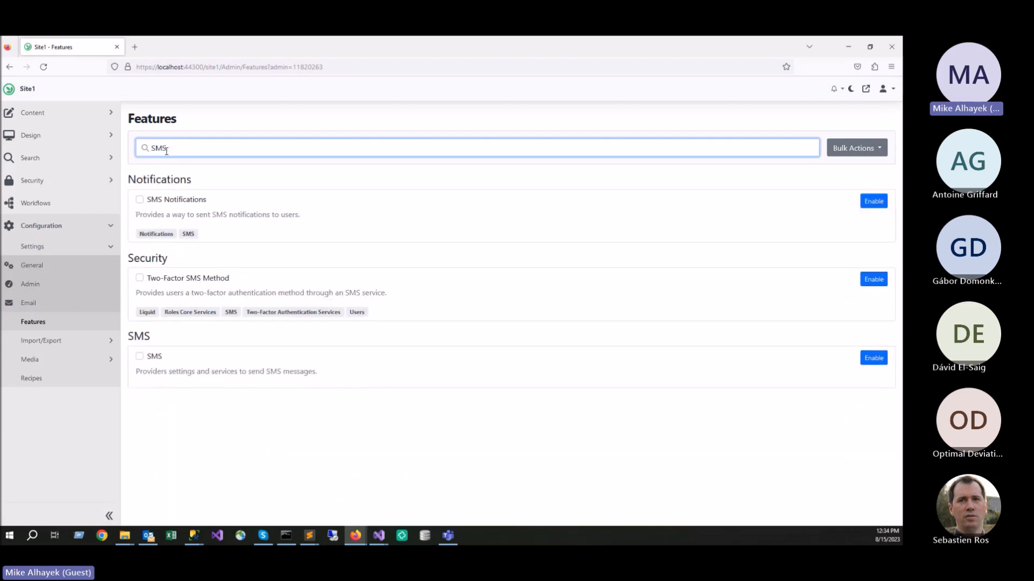
{"action": "left_click", "coordinate": [882, 361]}
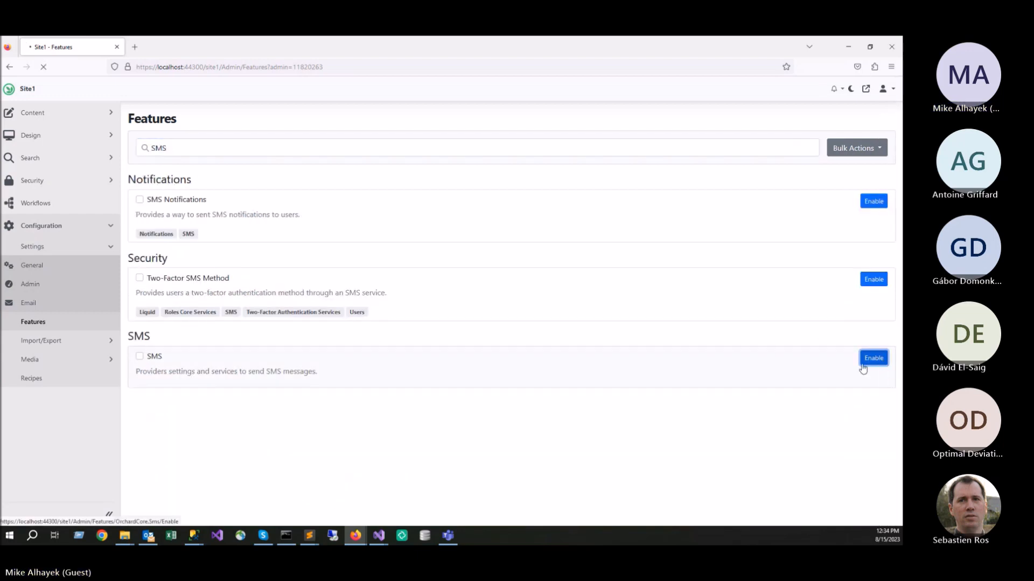
Open the SMS settings and choose Console as the default SMS provider
{"action": "left_click", "coordinate": [76, 246]}
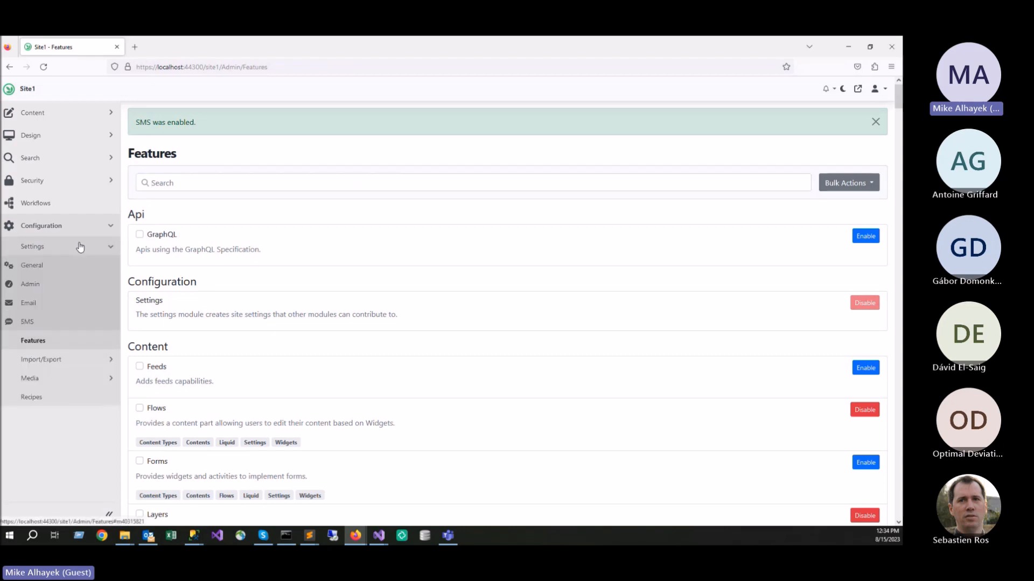
{"action": "left_click", "coordinate": [29, 327]}
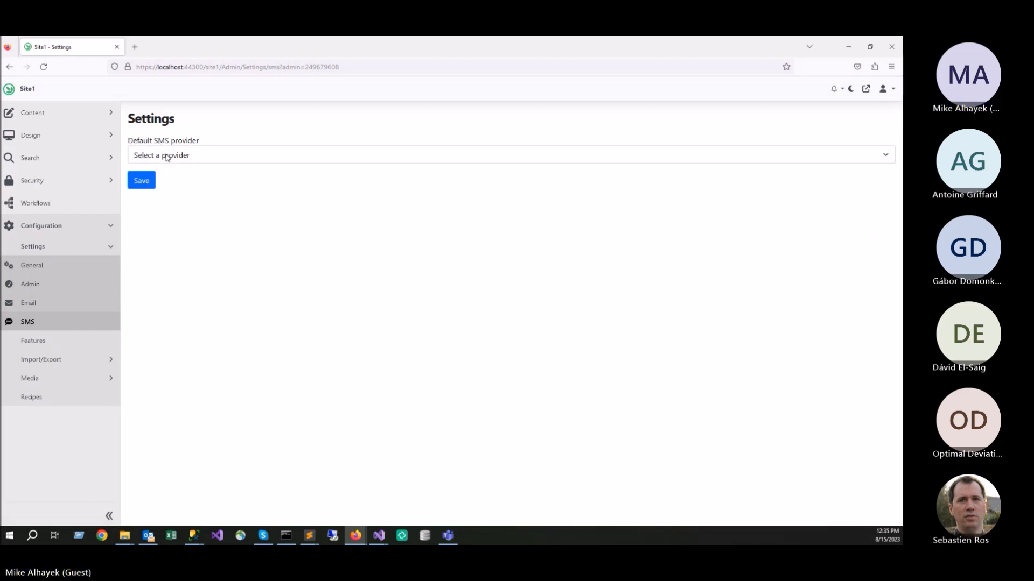
{"action": "left_click", "coordinate": [167, 158]}
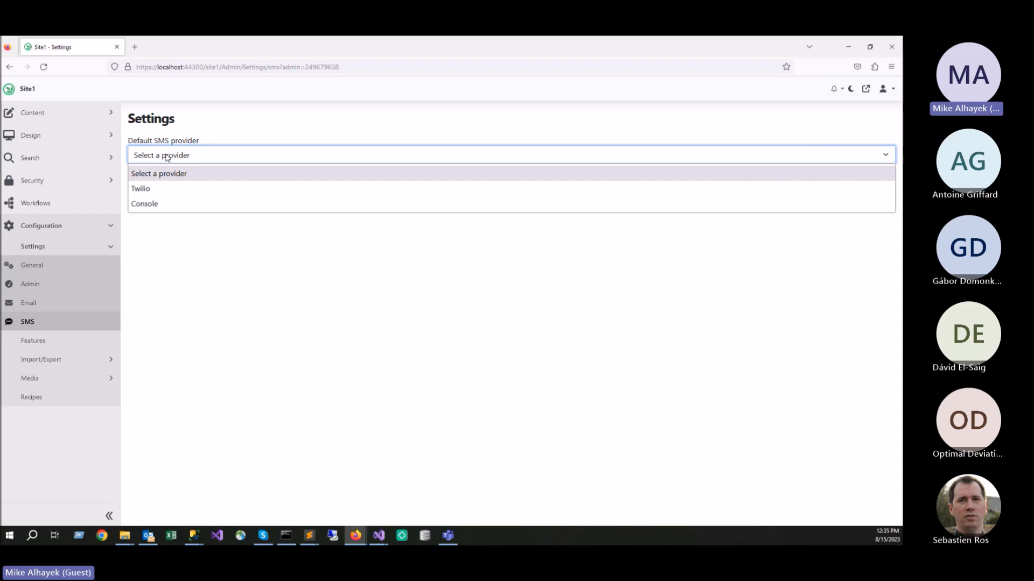
{"action": "left_click", "coordinate": [150, 205]}
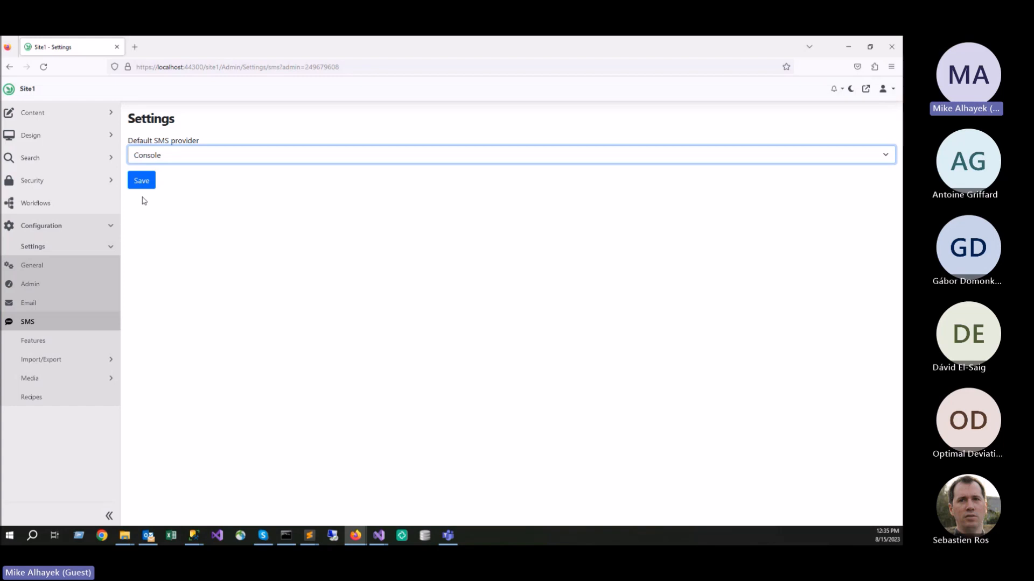
Switch the default SMS provider to Twilio and inspect the phone number field in its account info
{"action": "left_click", "coordinate": [162, 158]}
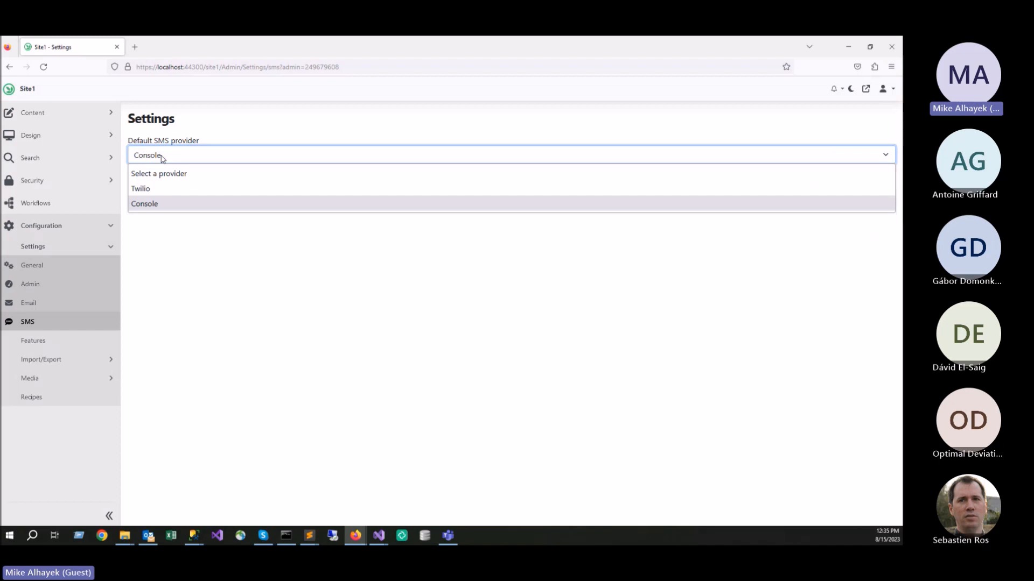
{"action": "left_click", "coordinate": [164, 188]}
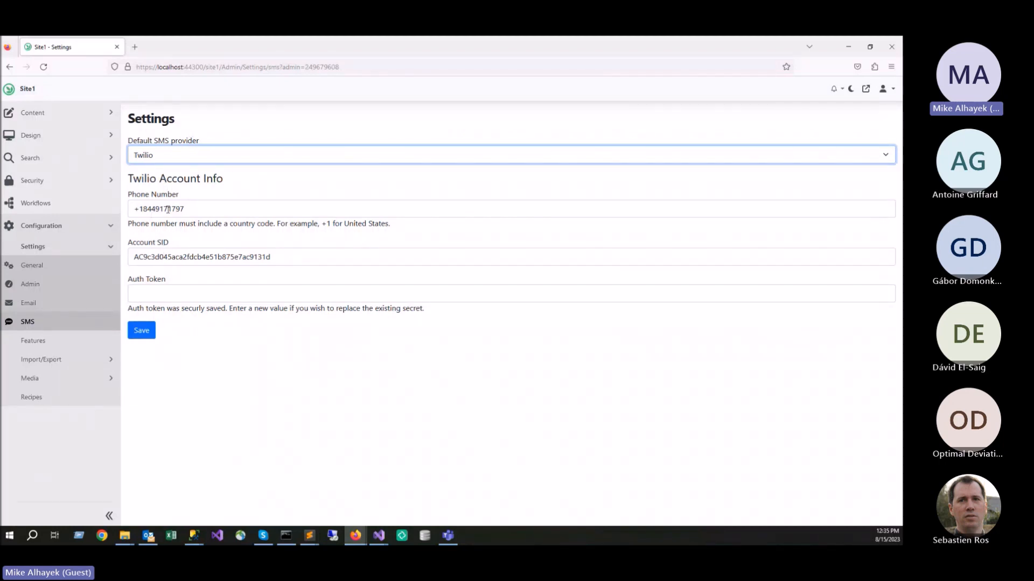
{"action": "left_click_drag", "start_coordinate": [205, 214], "coordinate": [90, 206]}
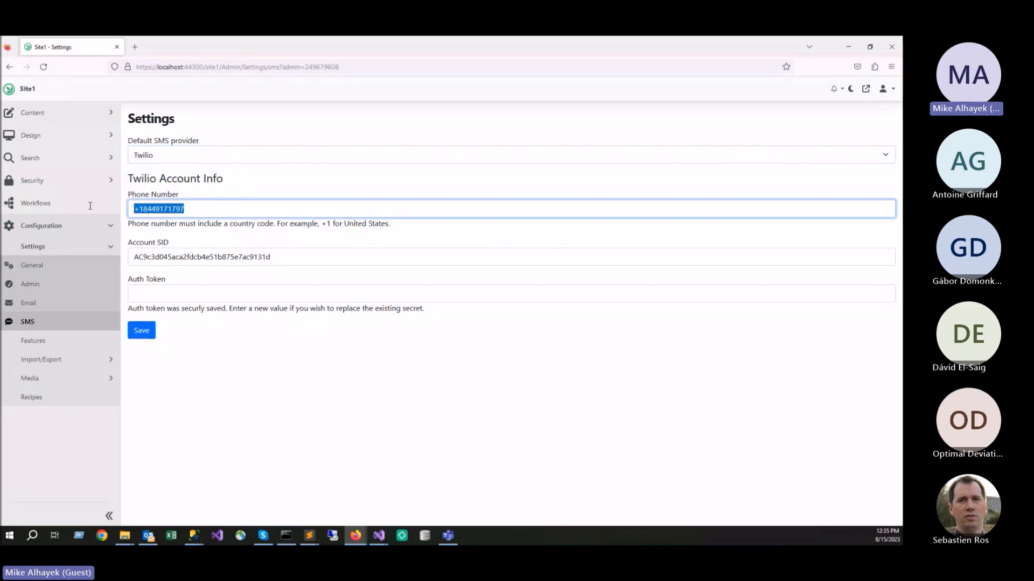
{"action": "left_click", "coordinate": [233, 195]}
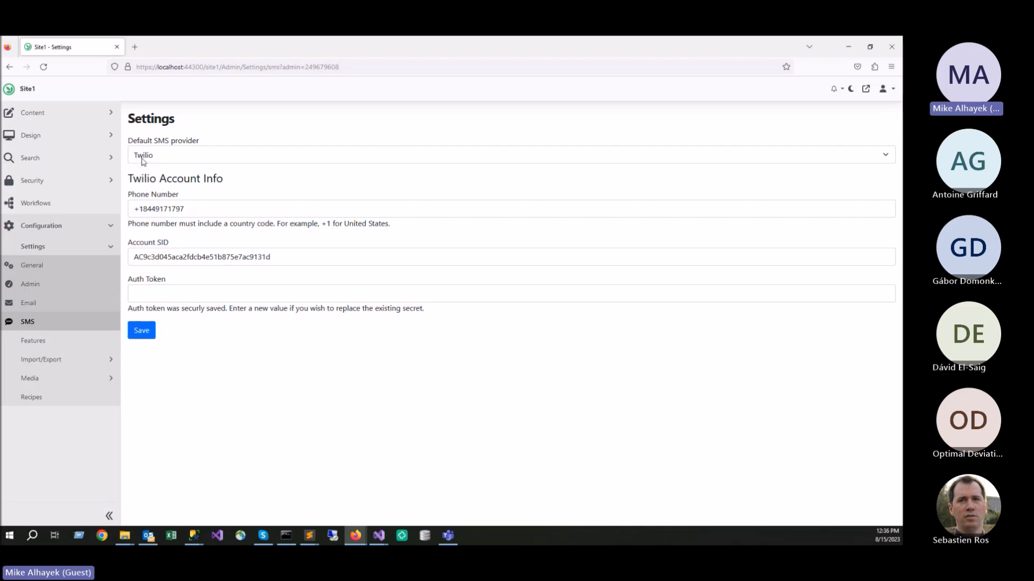
Open OrchardCore pull request 14125 on GitHub in a new browser tab
{"action": "key", "text": "ctrl+n"}
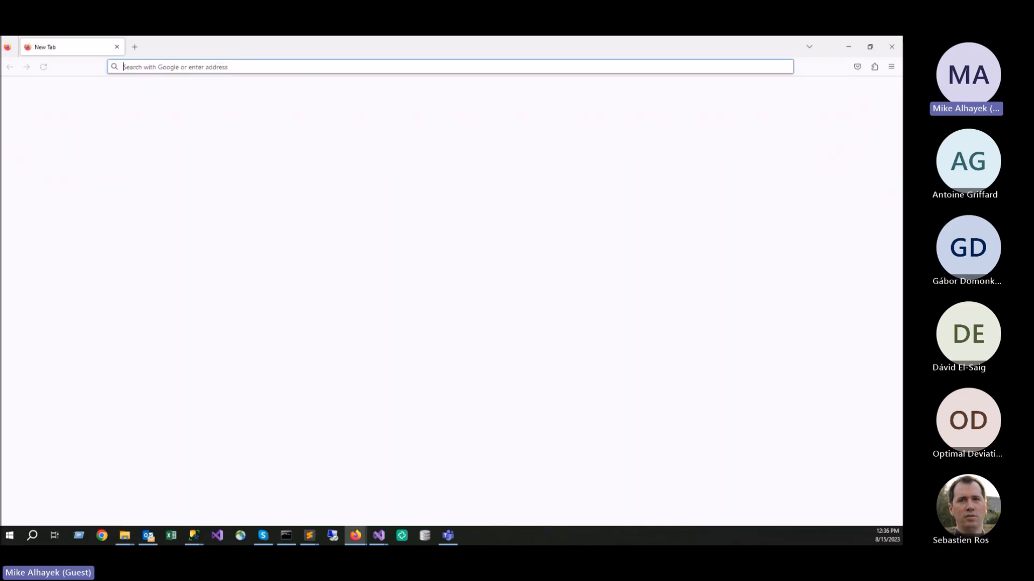
{"action": "key", "text": "ctrl+w"}
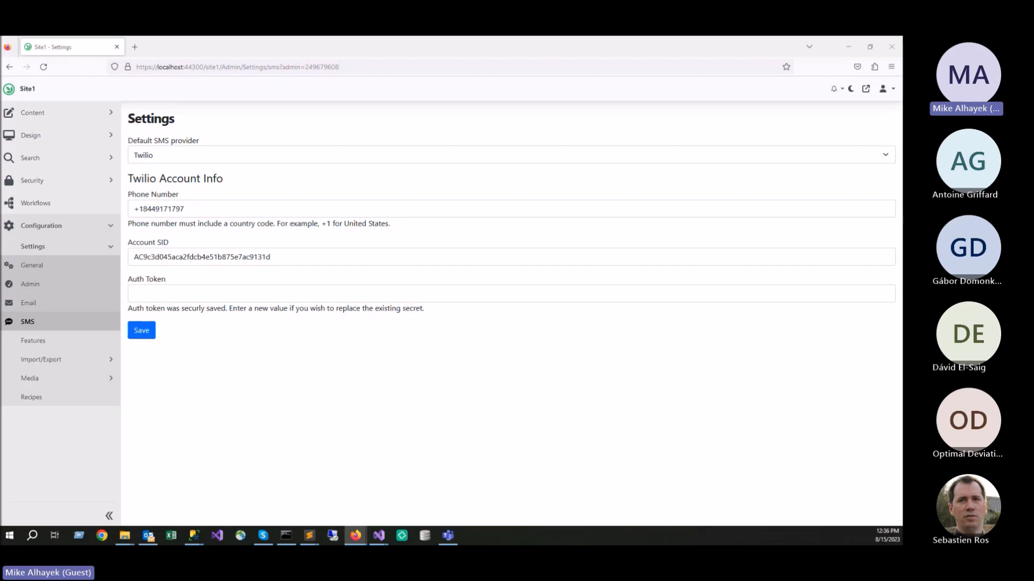
{"action": "left_click", "coordinate": [138, 52]}
{"action": "type", "text": "https://github.com/OrchardCMS/OrchardCore/pull/14125"}
{"action": "key", "text": "Return"}
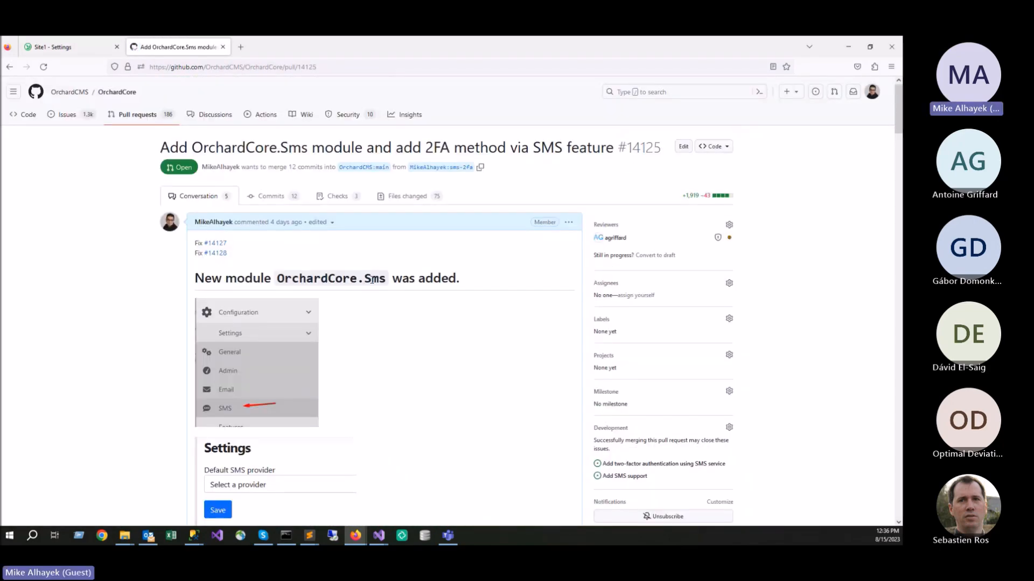
Review the pull request's description and comments, and highlight the AddSmsProvider registration line in the custom provider comment
{"action": "scroll", "coordinate": [371, 280], "scroll_direction": "down", "scroll_amount": 15}
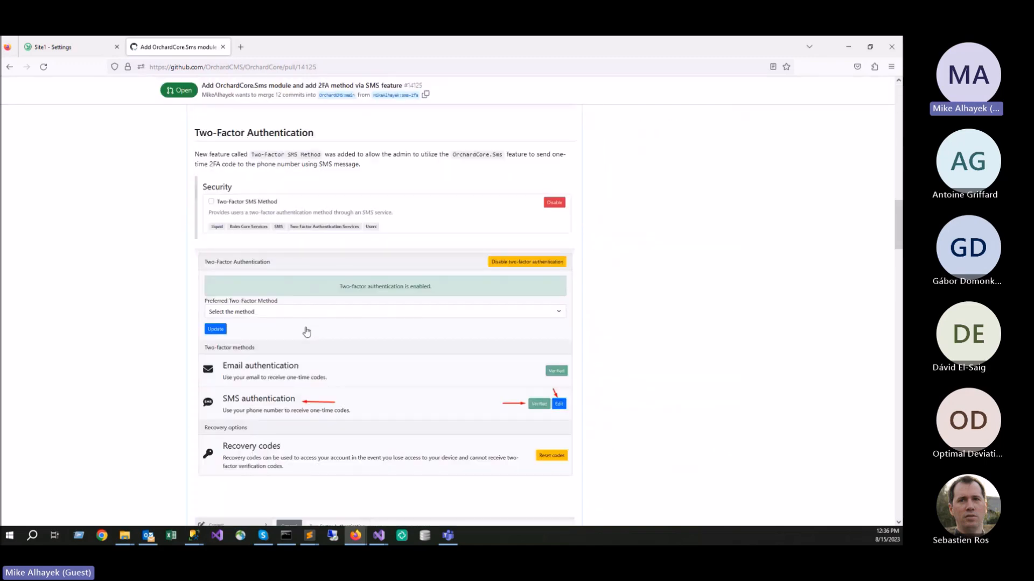
{"action": "scroll", "coordinate": [307, 332], "scroll_direction": "down", "scroll_amount": 20}
{"action": "scroll", "coordinate": [295, 303], "scroll_direction": "up", "scroll_amount": 8}
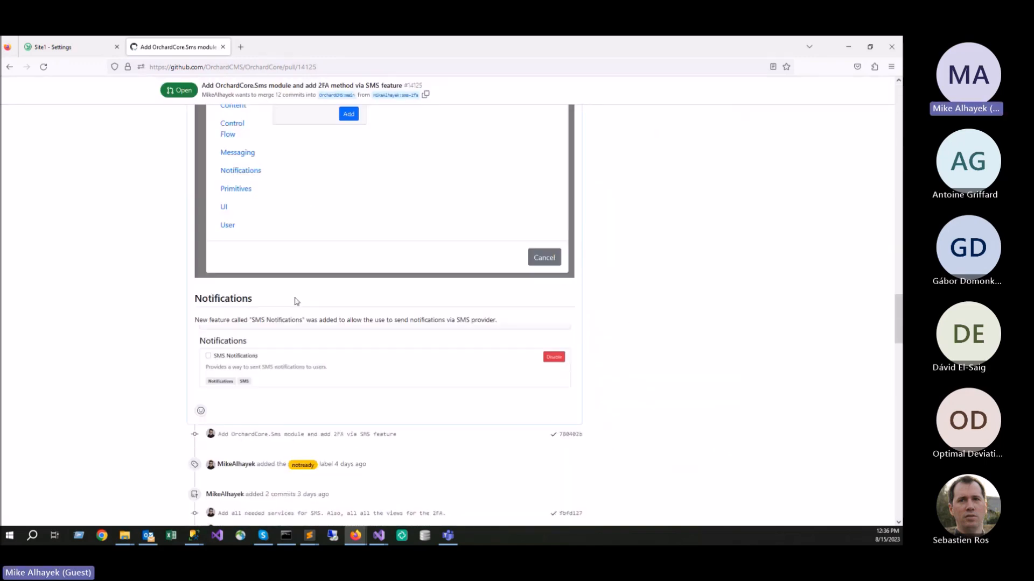
{"action": "scroll", "coordinate": [323, 340], "scroll_direction": "down", "scroll_amount": 3}
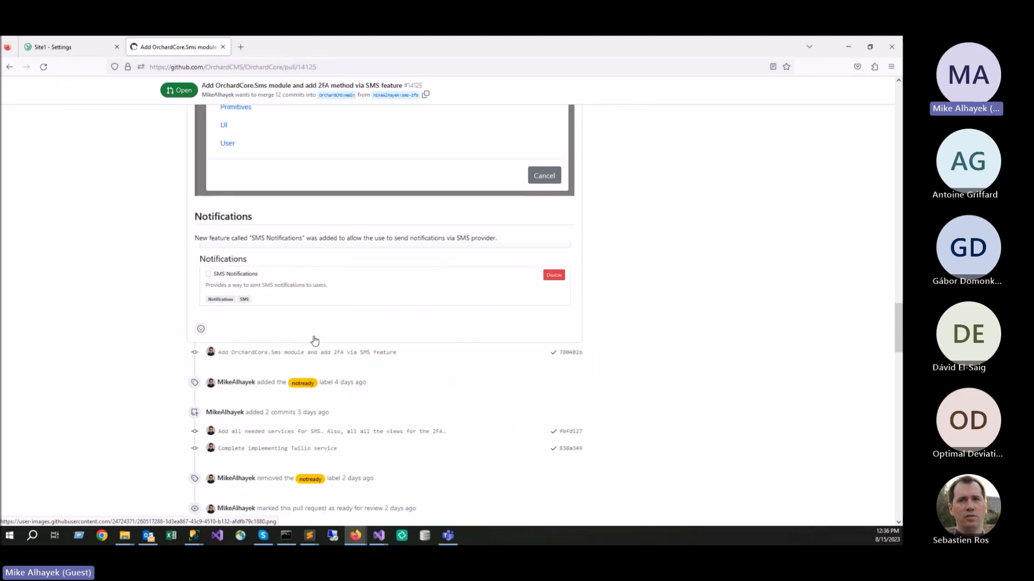
{"action": "scroll", "coordinate": [402, 224], "scroll_direction": "down", "scroll_amount": 5}
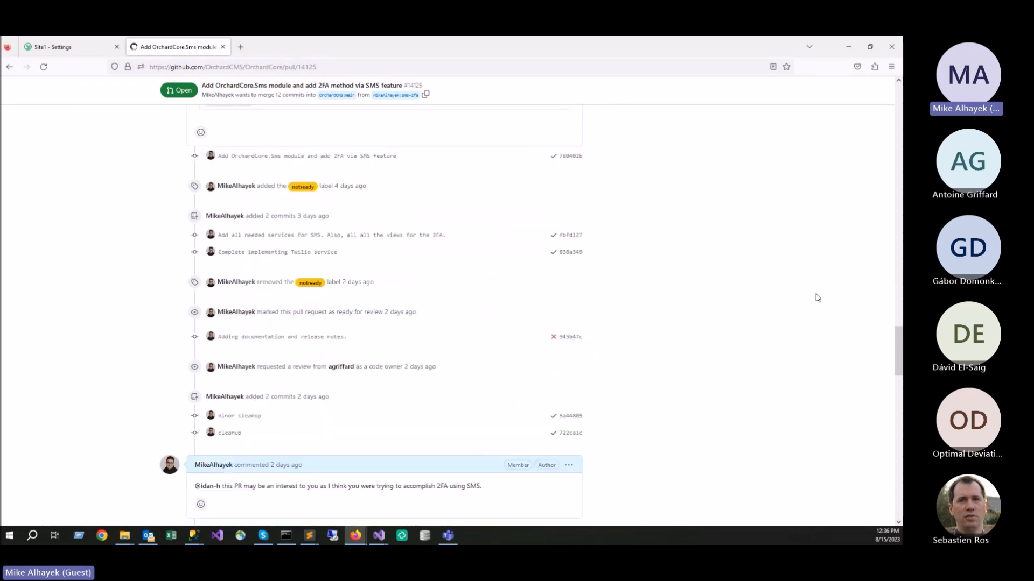
{"action": "scroll", "coordinate": [817, 298], "scroll_direction": "down", "scroll_amount": 15}
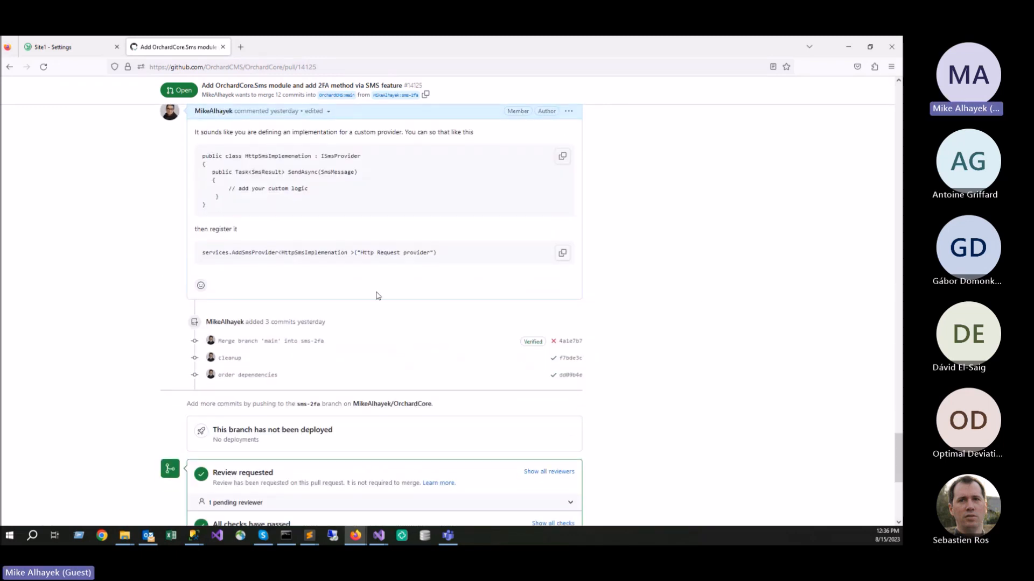
{"action": "scroll", "coordinate": [280, 250], "scroll_direction": "up", "scroll_amount": 2}
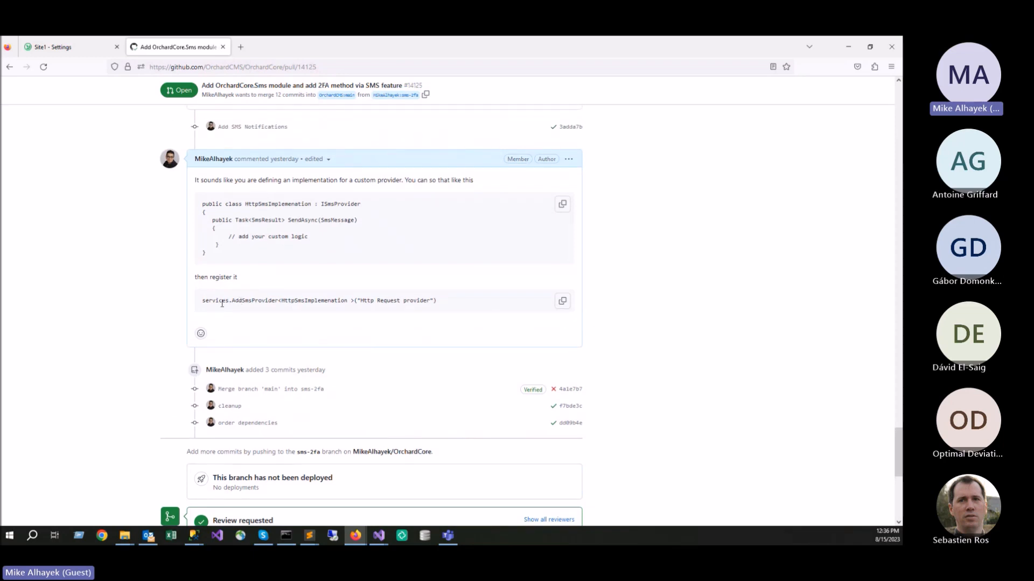
{"action": "double_click", "coordinate": [316, 302]}
{"action": "left_click", "coordinate": [317, 302]}
{"action": "left_click_drag", "start_coordinate": [437, 301], "coordinate": [203, 302]}
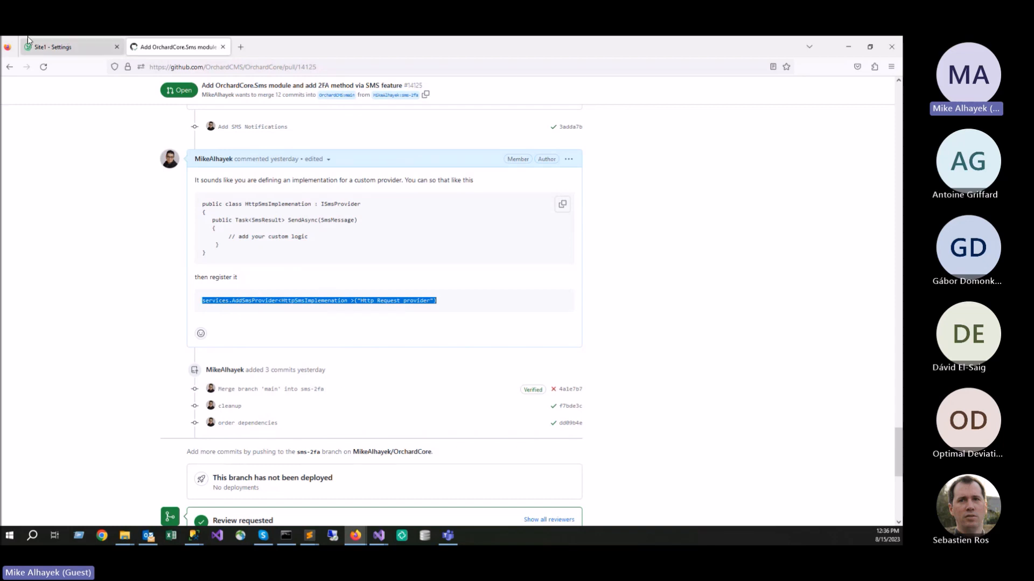
Return to Site1, filter its features by "two", and highlight the Two-Factor Email Method and Two-Factor SMS Method names
{"action": "left_click", "coordinate": [49, 51]}
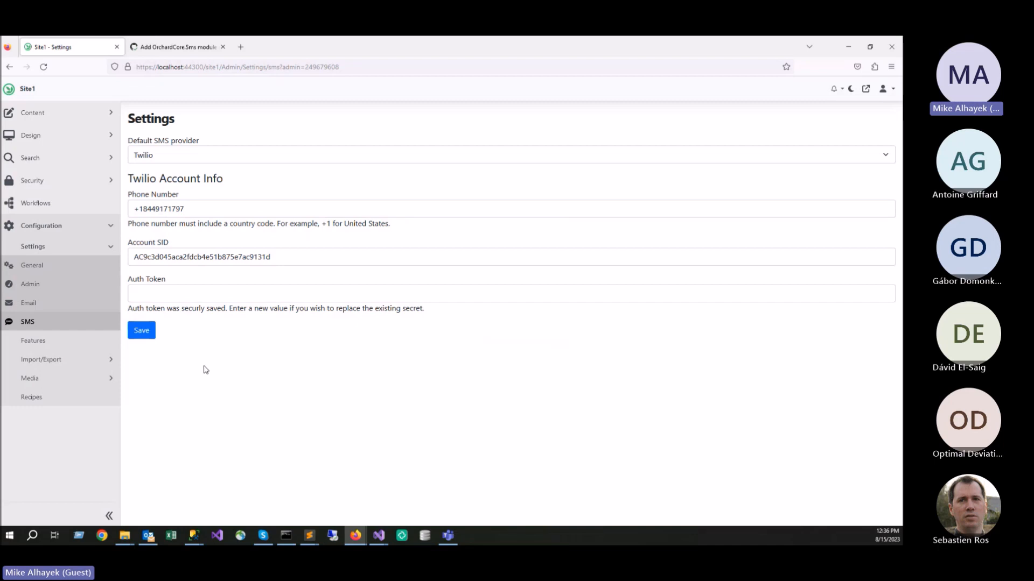
{"action": "left_click", "coordinate": [33, 340]}
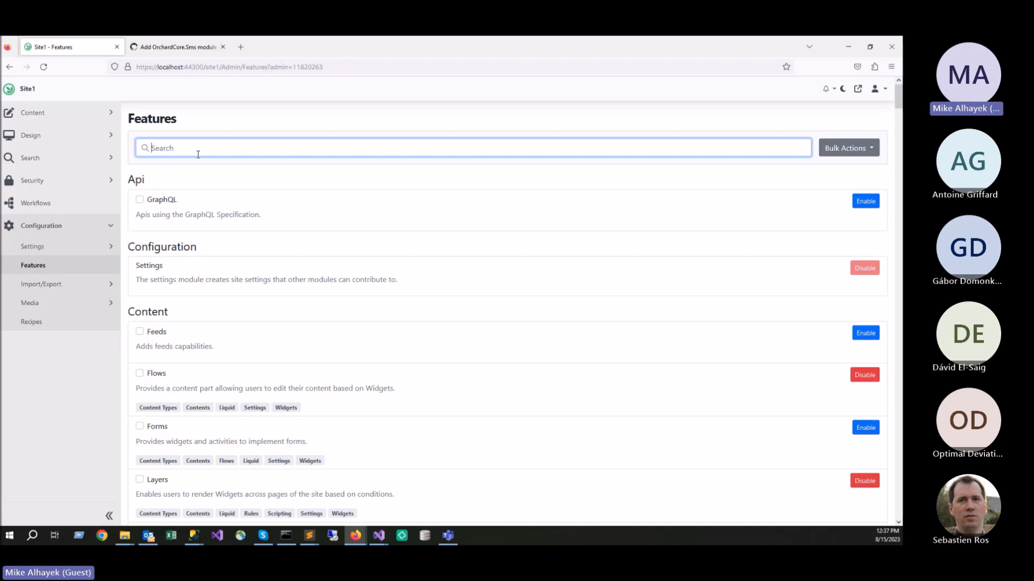
{"action": "type", "text": "two"}
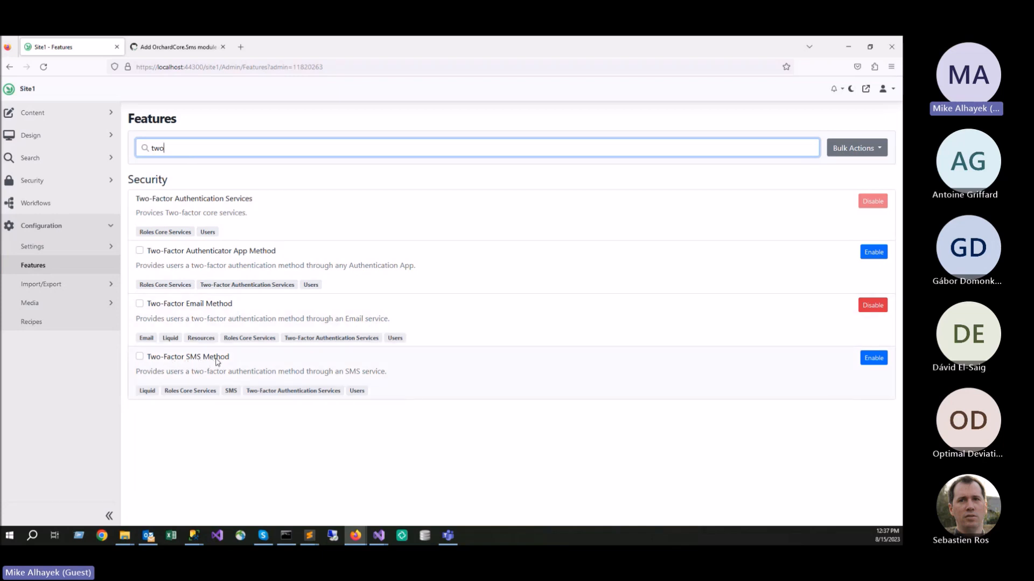
{"action": "left_click_drag", "start_coordinate": [234, 360], "coordinate": [150, 364]}
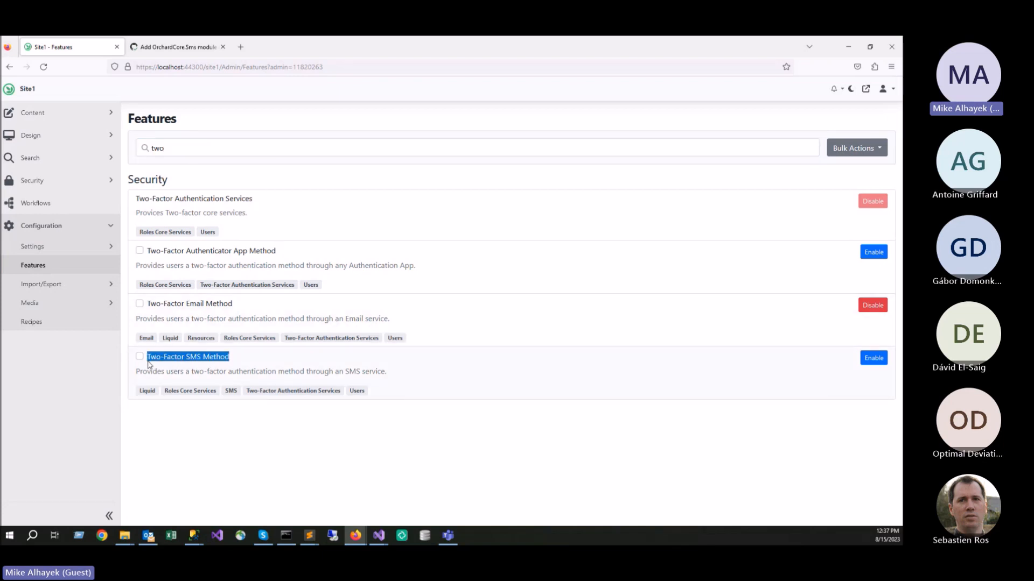
{"action": "left_click_drag", "start_coordinate": [148, 305], "coordinate": [235, 307]}
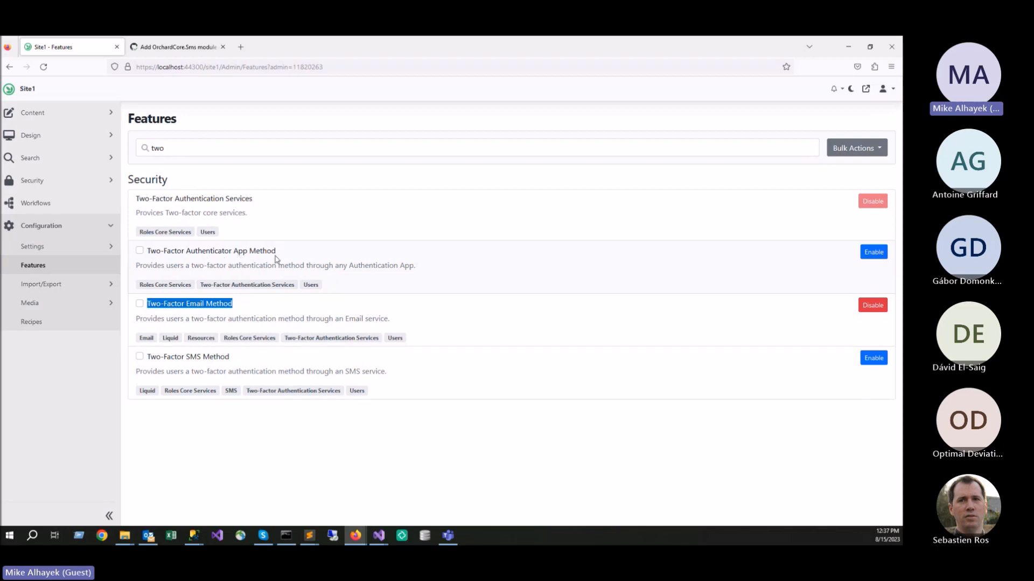
{"action": "triple_click", "coordinate": [183, 360]}
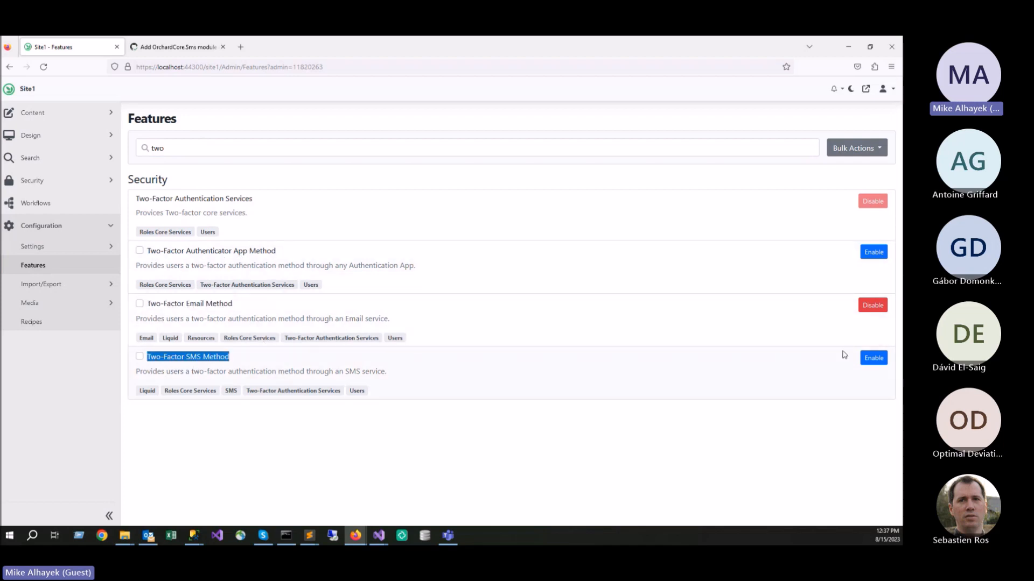
Enable the Two-Factor SMS Method feature and open the signed-in account's two-factor security page
{"action": "left_click", "coordinate": [873, 358]}
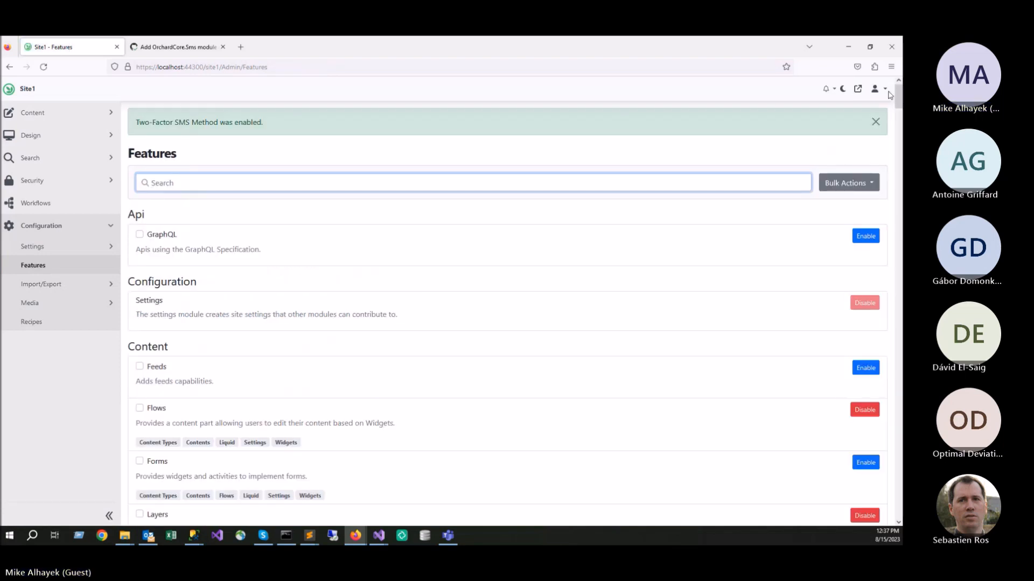
{"action": "left_click", "coordinate": [885, 90]}
{"action": "left_click", "coordinate": [846, 161]}
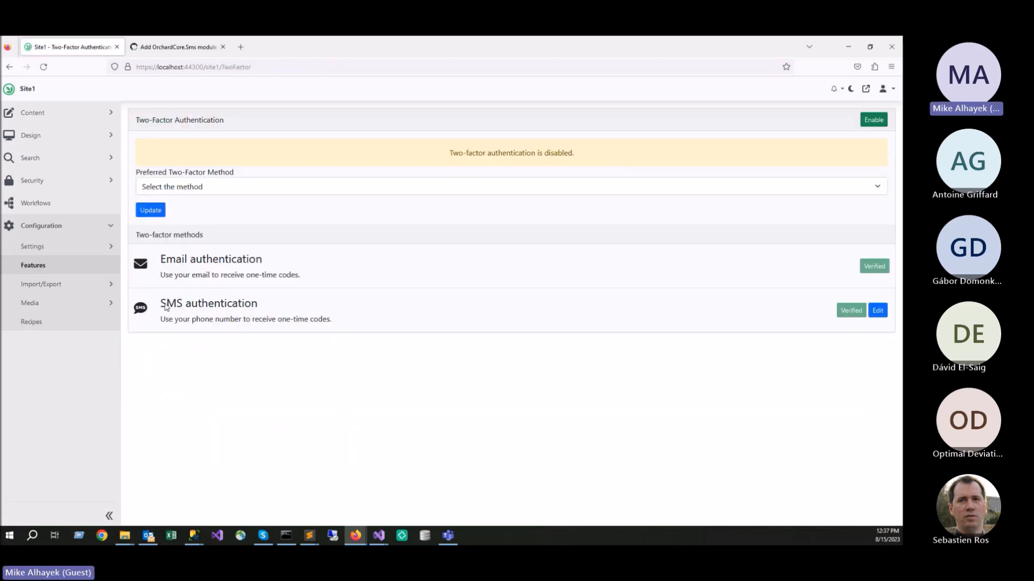
Highlight the SMS authentication method and its description in the list of two-factor methods
{"action": "left_click_drag", "start_coordinate": [161, 305], "coordinate": [327, 323]}
{"action": "left_click", "coordinate": [335, 326]}
{"action": "left_click_drag", "start_coordinate": [154, 302], "coordinate": [343, 325]}
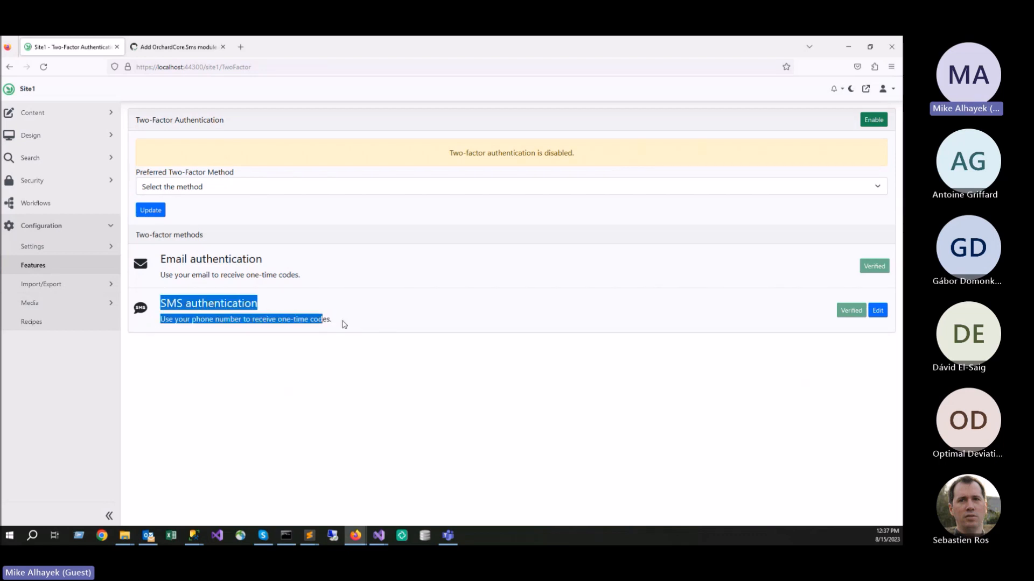
Open the SMS authenticator configuration, inspect its Phone Number field, and return to the two-factor methods page
{"action": "left_click", "coordinate": [857, 301]}
{"action": "left_click", "coordinate": [878, 310]}
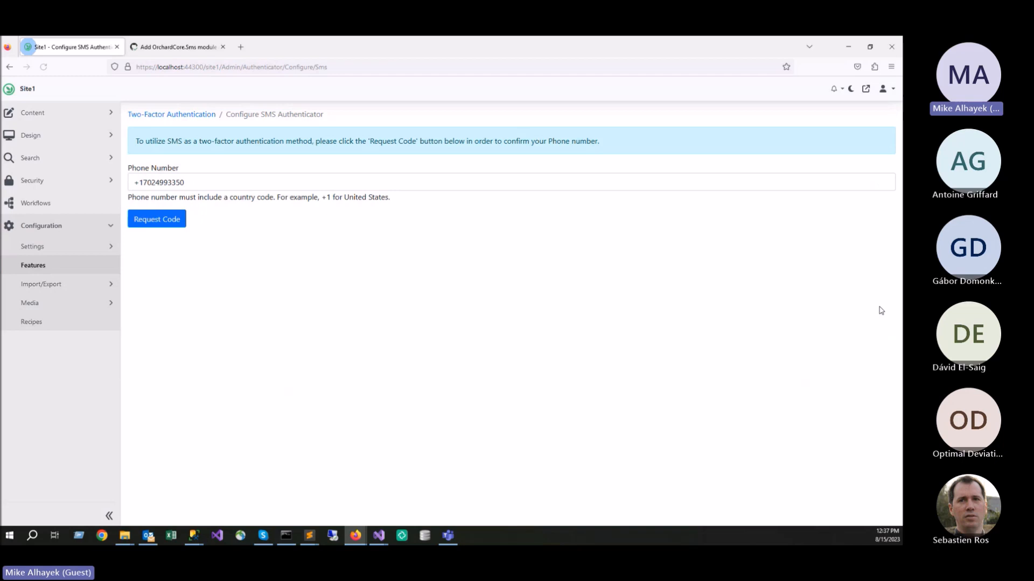
{"action": "double_click", "coordinate": [199, 181]}
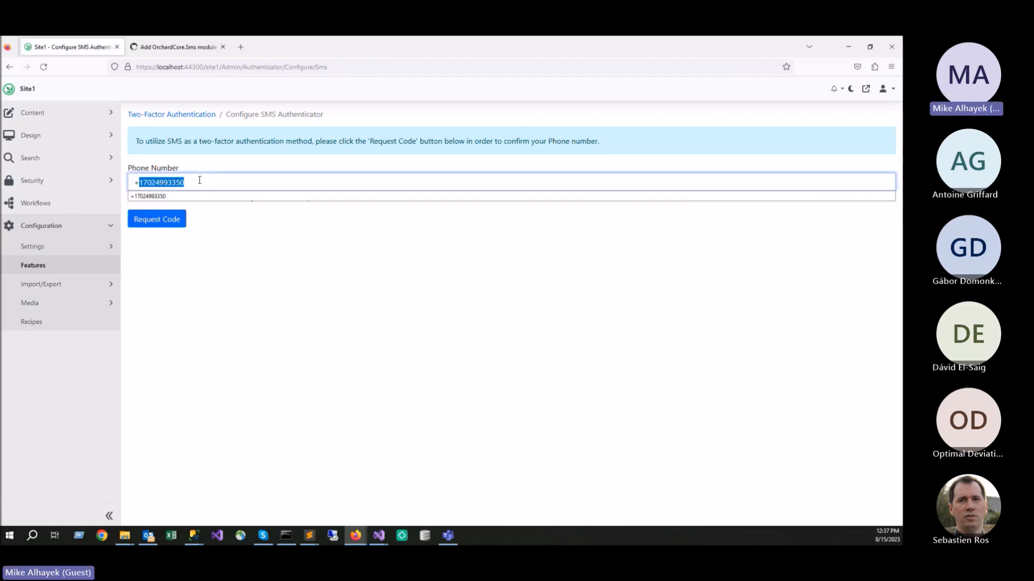
{"action": "left_click", "coordinate": [195, 291]}
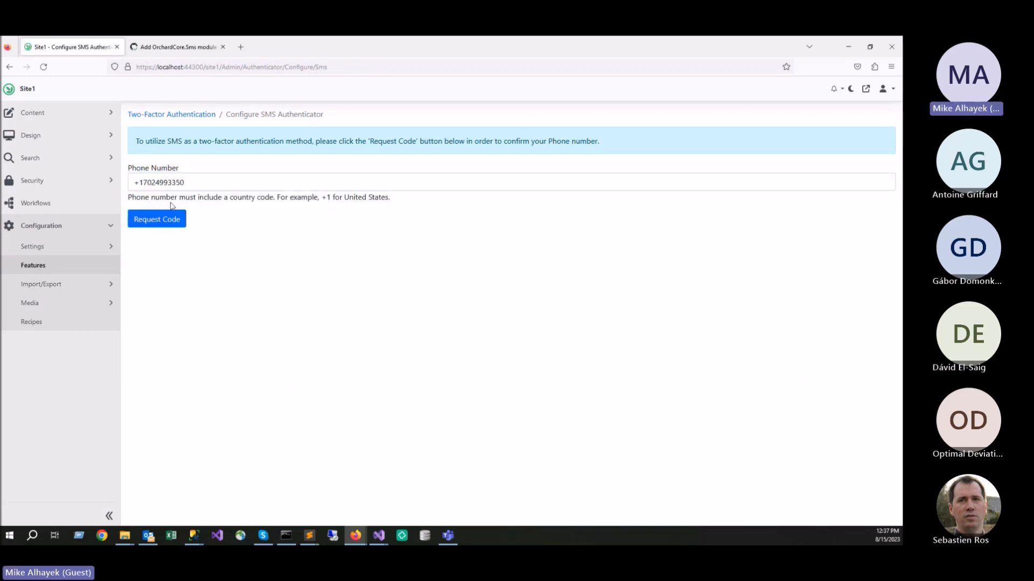
{"action": "left_click", "coordinate": [11, 68]}
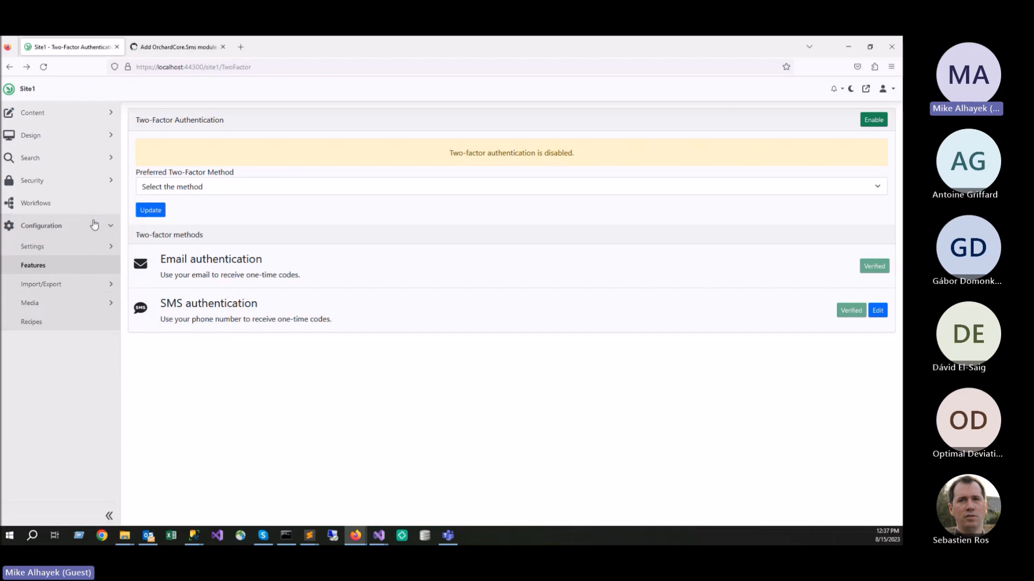
Open the User Login security settings and highlight the SMS Authenticator Settings heading and its message body
{"action": "left_click", "coordinate": [54, 187]}
{"action": "left_click", "coordinate": [48, 205]}
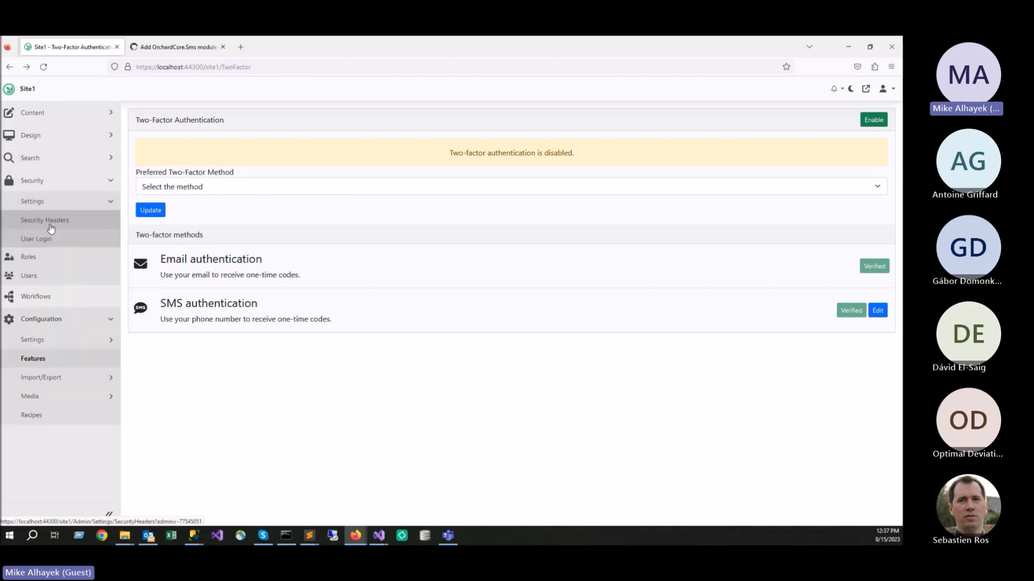
{"action": "left_click", "coordinate": [48, 237]}
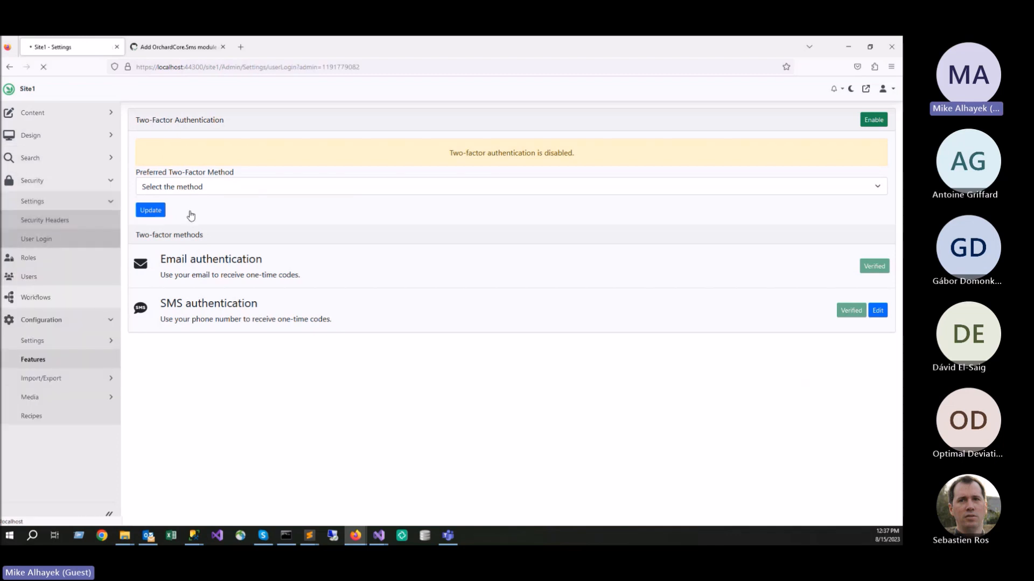
{"action": "scroll", "coordinate": [239, 251], "scroll_direction": "down", "scroll_amount": 1}
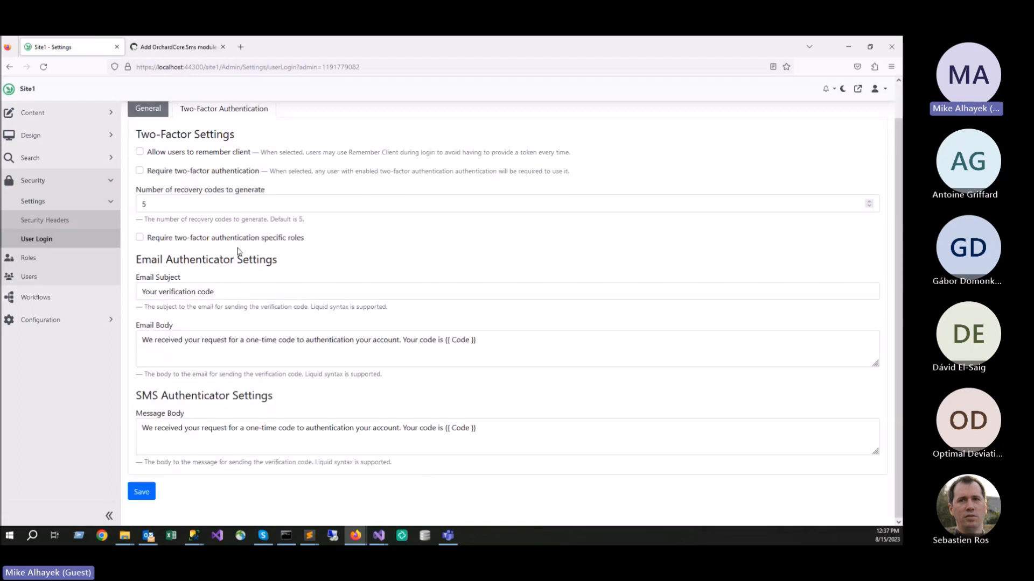
{"action": "left_click_drag", "start_coordinate": [273, 397], "coordinate": [198, 400]}
{"action": "left_click", "coordinate": [261, 406]}
{"action": "left_click_drag", "start_coordinate": [501, 430], "coordinate": [146, 424]}
{"action": "left_click", "coordinate": [265, 437]}
Filter the site's features by "SMS" and enable the SMS Notifications feature
{"action": "left_click", "coordinate": [51, 183]}
{"action": "left_click", "coordinate": [54, 226]}
{"action": "left_click", "coordinate": [51, 266]}
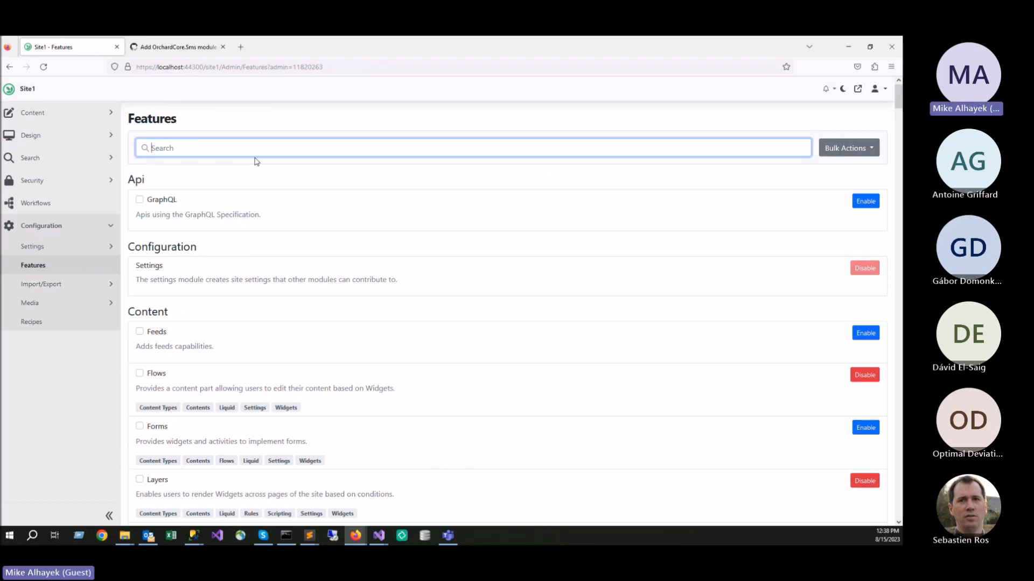
{"action": "type", "text": "SMS"}
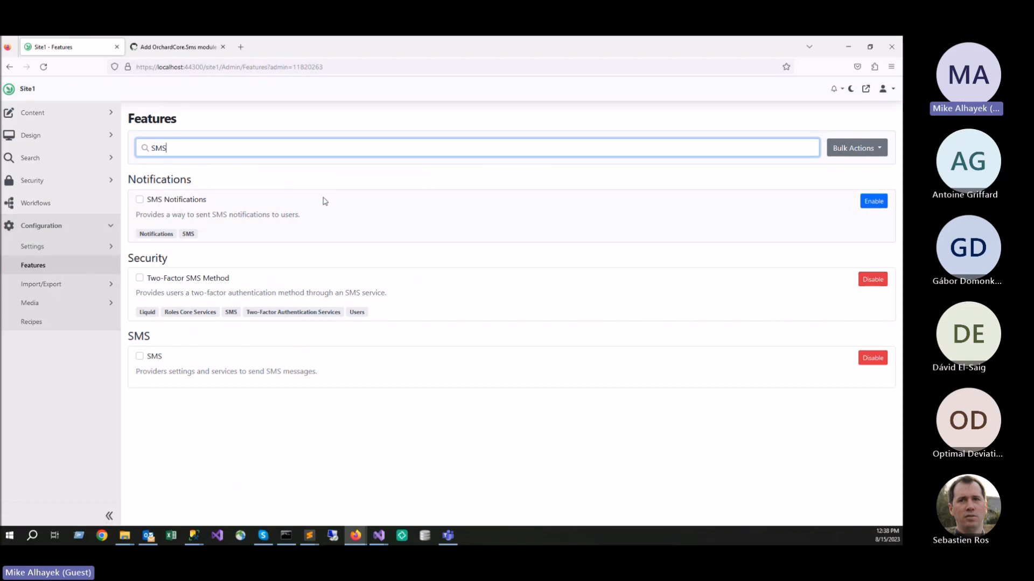
{"action": "left_click", "coordinate": [874, 202]}
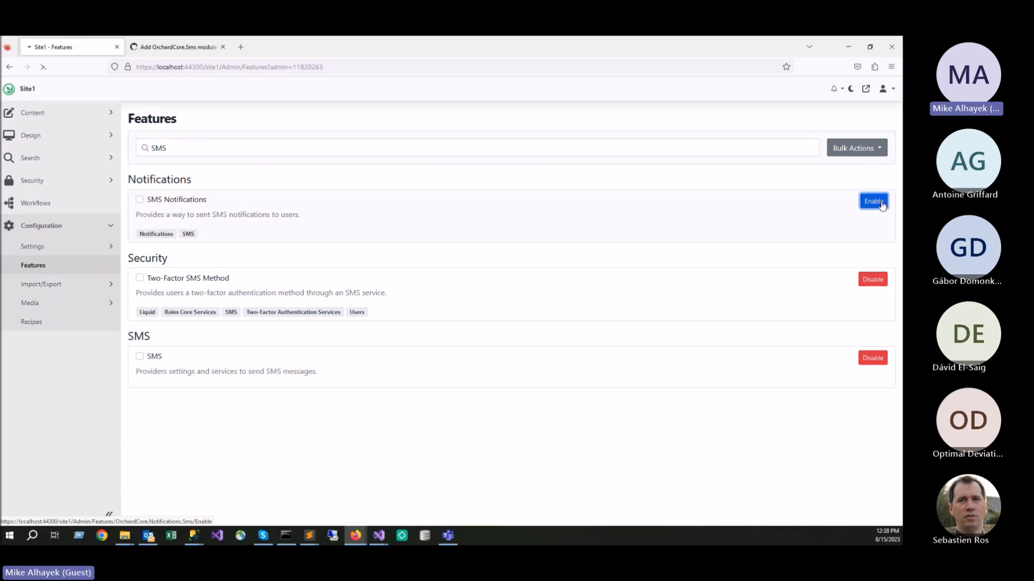
Open the signed-in user's profile and inspect the SMS Notifications option under Notification Methods
{"action": "left_click", "coordinate": [881, 89]}
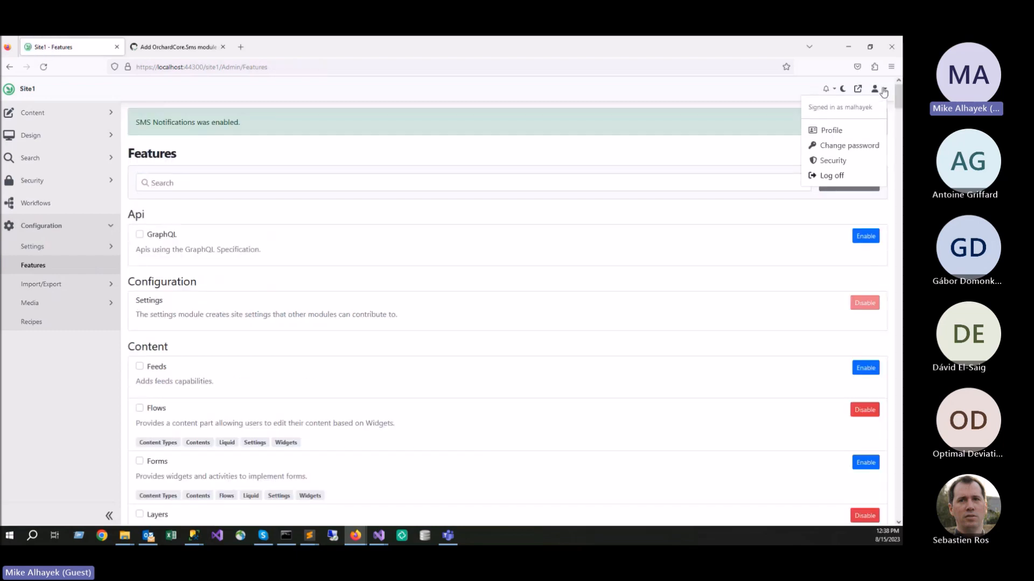
{"action": "left_click", "coordinate": [832, 131]}
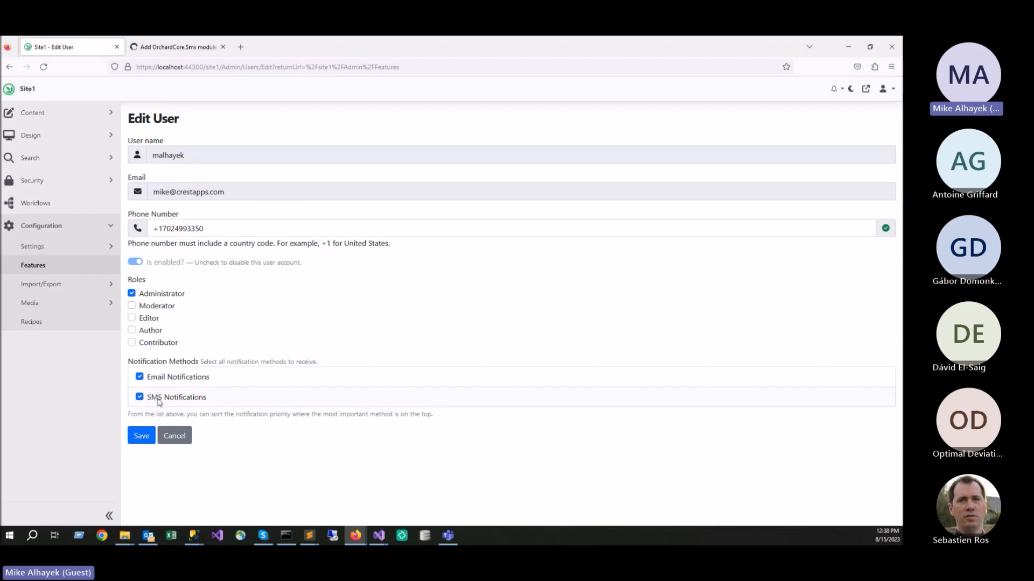
{"action": "left_click_drag", "start_coordinate": [206, 397], "coordinate": [206, 397]}
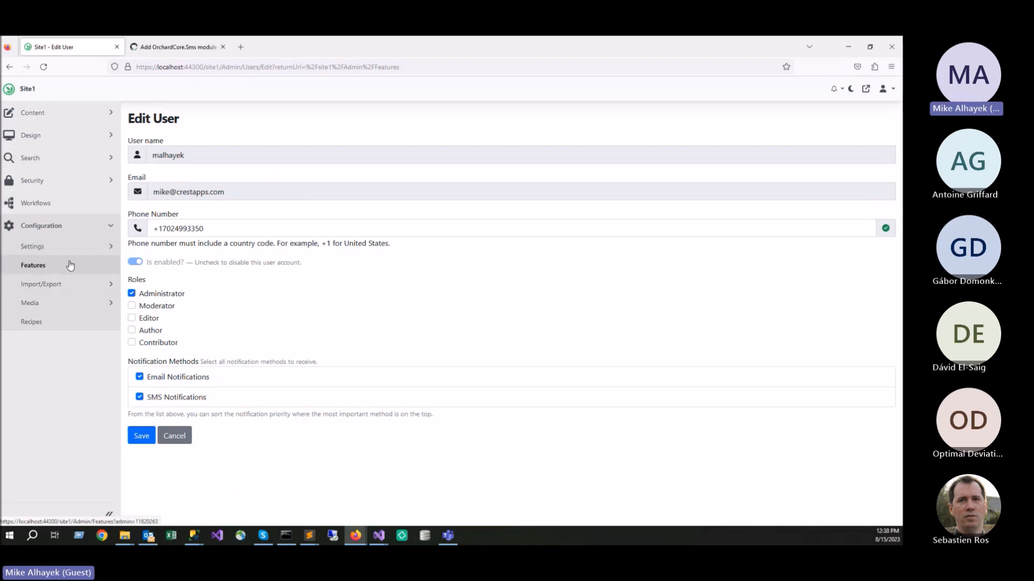
Switch to the OrchardCore pull request and find the Workflow support section in its description
{"action": "left_click", "coordinate": [178, 46]}
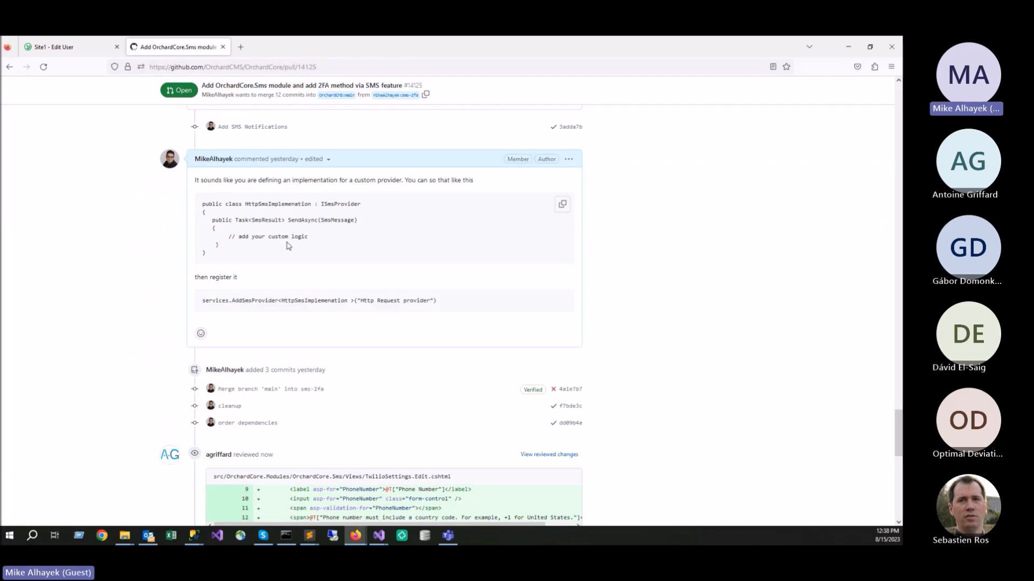
{"action": "scroll", "coordinate": [288, 246], "scroll_direction": "up", "scroll_amount": 20}
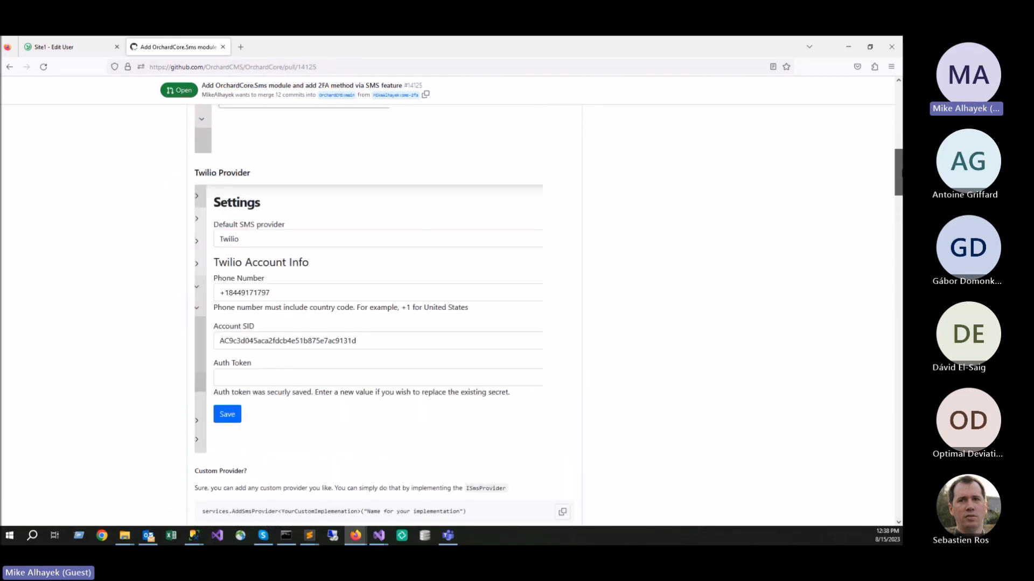
{"action": "scroll", "coordinate": [288, 246], "scroll_direction": "up", "scroll_amount": 15}
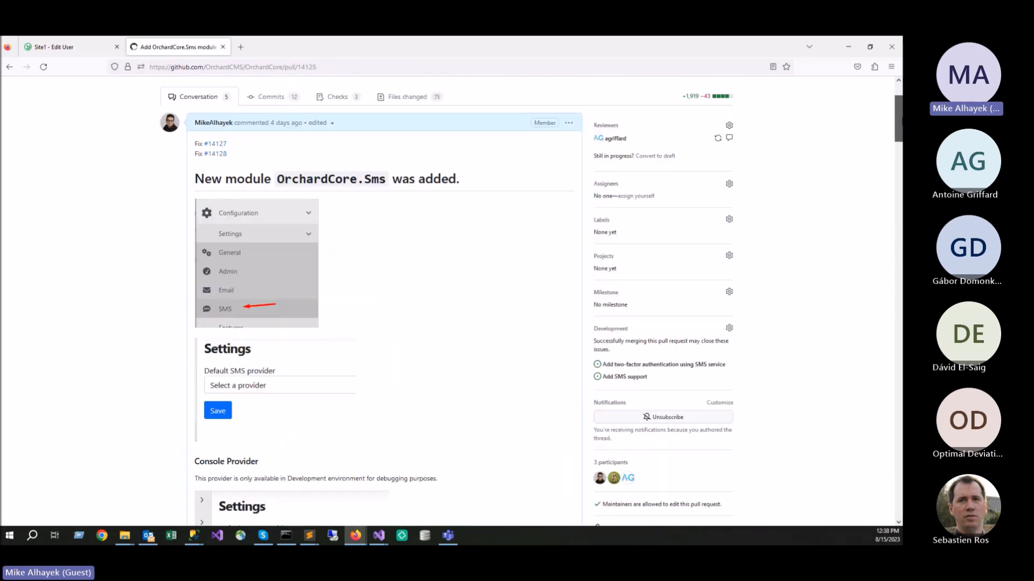
{"action": "scroll", "coordinate": [384, 301], "scroll_direction": "down", "scroll_amount": 20}
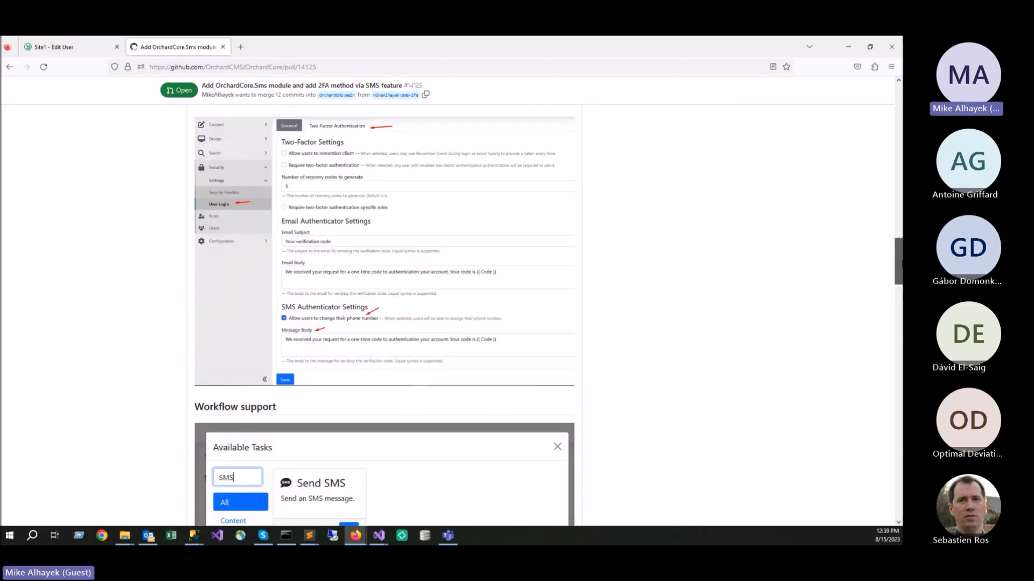
{"action": "scroll", "coordinate": [385, 301], "scroll_direction": "down", "scroll_amount": 5}
{"action": "left_click_drag", "start_coordinate": [902, 290], "coordinate": [902, 292]}
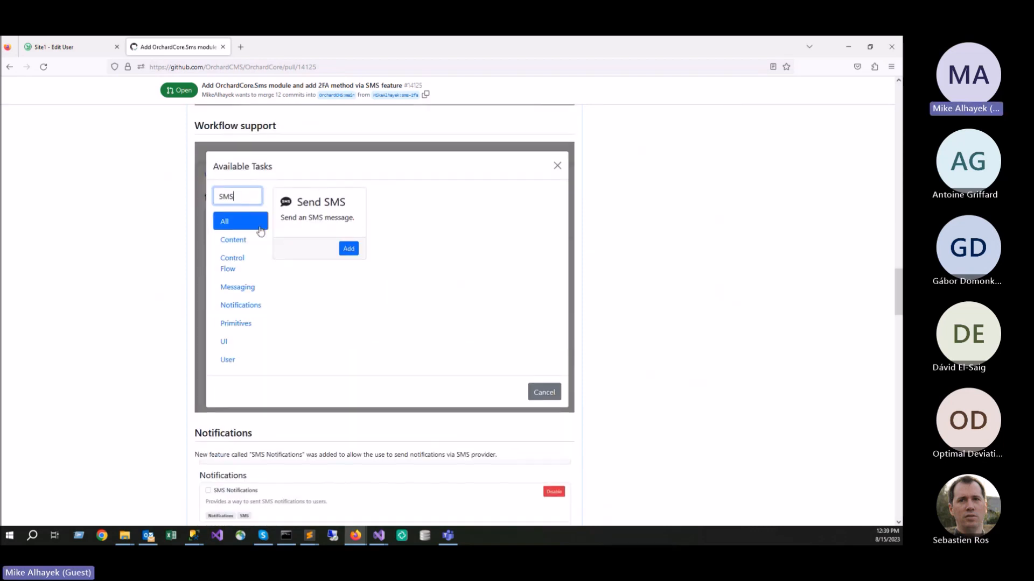
Return to Site1 and open the "test" workflow for editing
{"action": "left_click", "coordinate": [38, 46]}
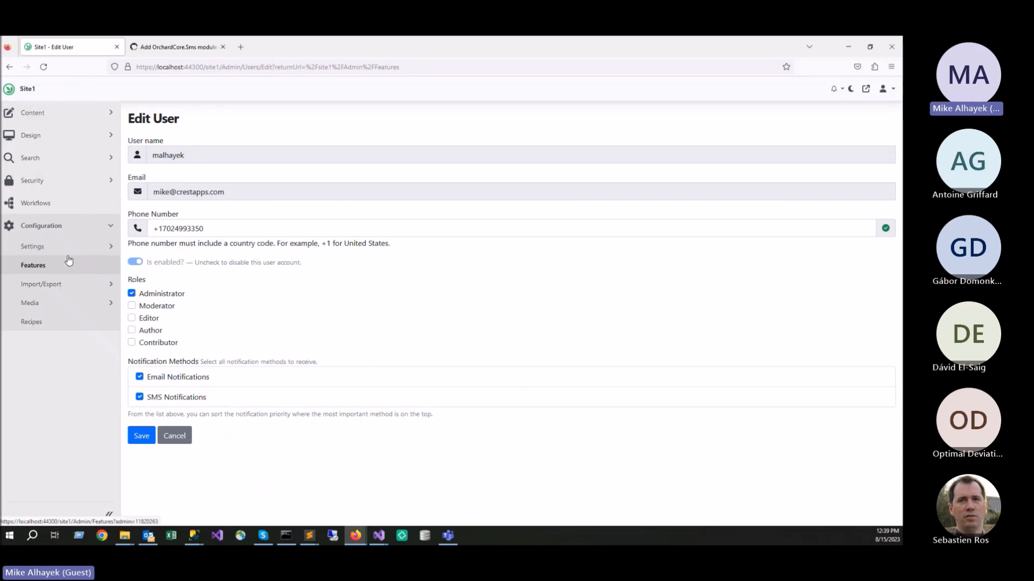
{"action": "left_click", "coordinate": [56, 205]}
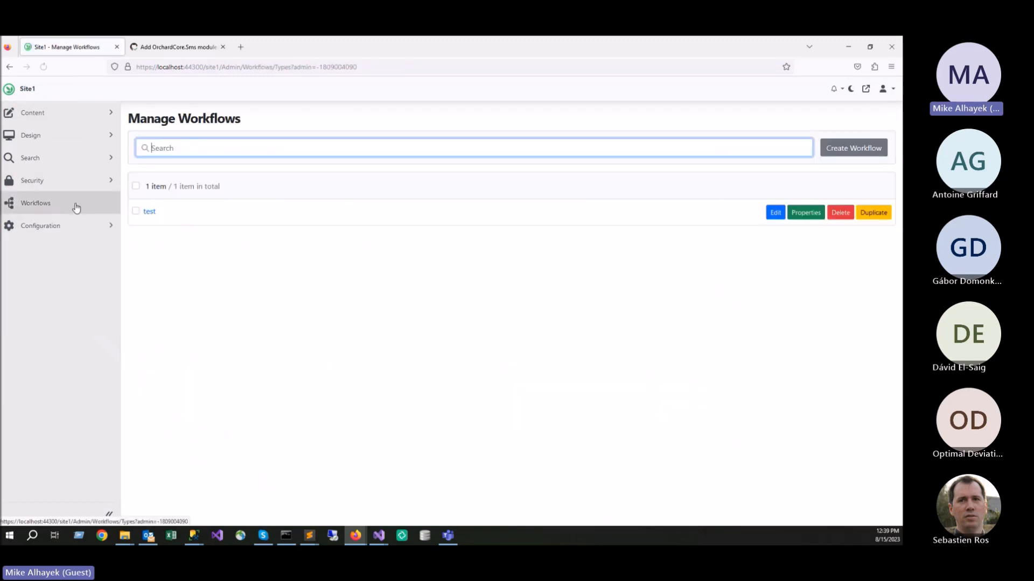
{"action": "left_click", "coordinate": [777, 216]}
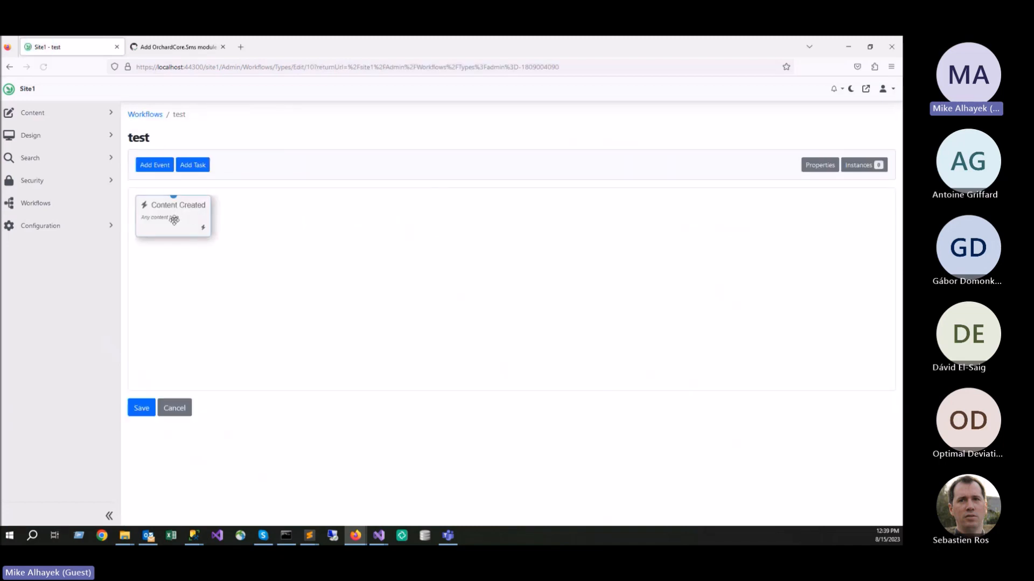
Open the workflow's available tasks and filter them by "no" to examine the notification tasks
{"action": "left_click", "coordinate": [186, 165]}
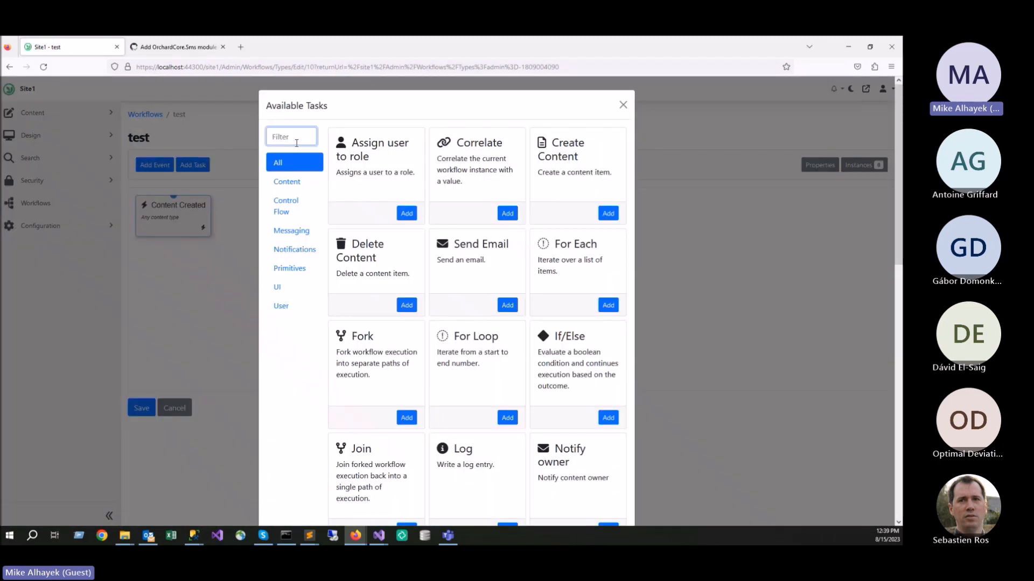
{"action": "type", "text": "none"}
{"action": "key", "text": "BackSpace"}
{"action": "key", "text": "BackSpace"}
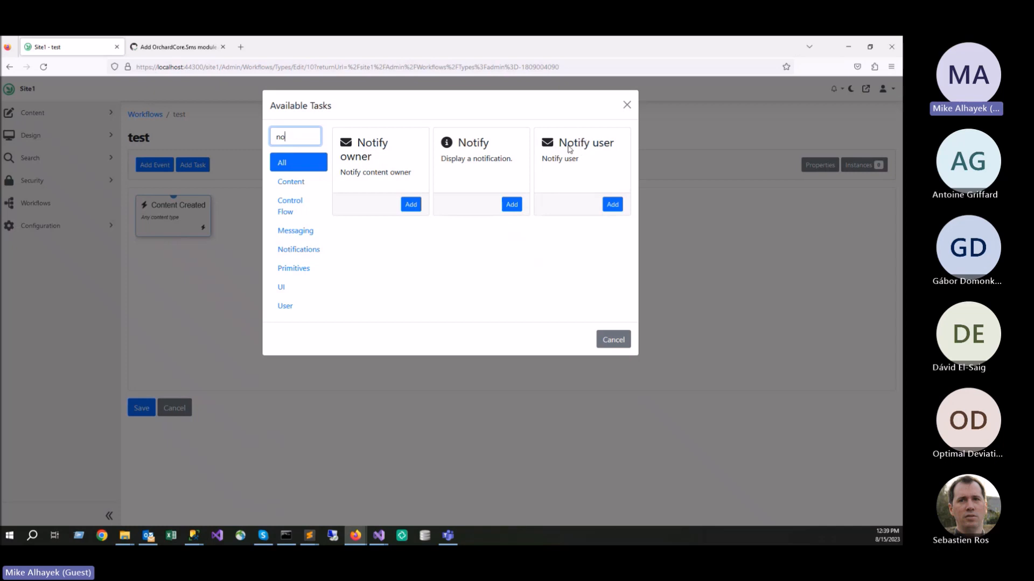
Filter the available tasks by "SMS" to view the Send SMS task, and close the list without adding anything
{"action": "double_click", "coordinate": [304, 134]}
{"action": "key", "text": "ctrl+shift+s"}
{"action": "key", "text": "Escape"}
{"action": "double_click", "coordinate": [298, 133]}
{"action": "type", "text": "SMS"}
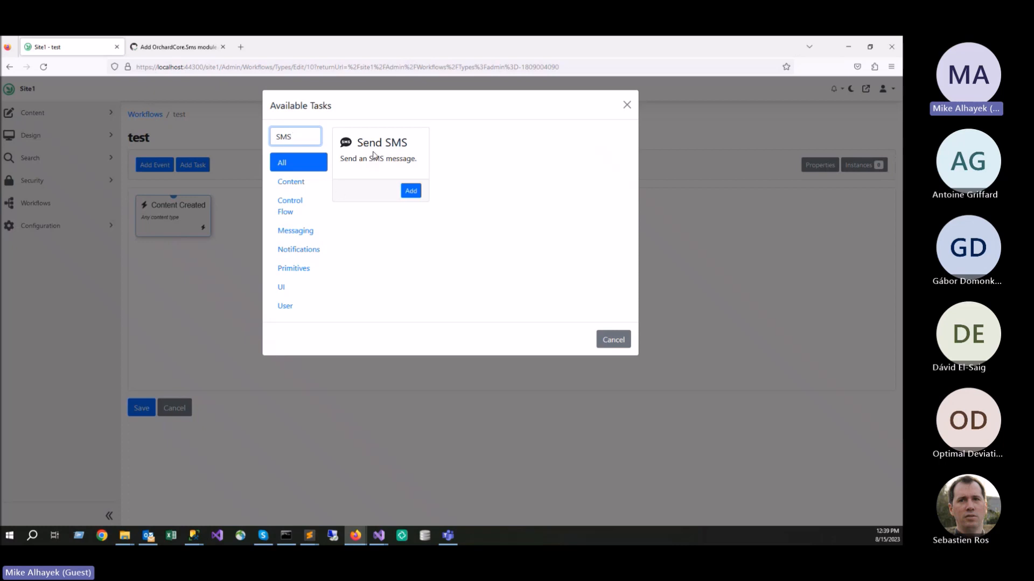
{"action": "left_click", "coordinate": [606, 339]}
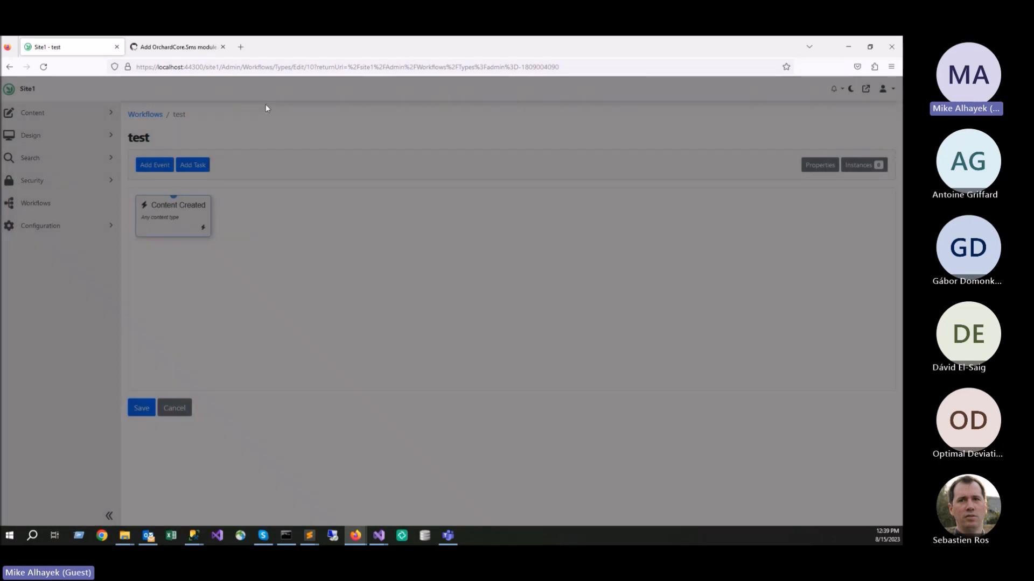
Return to the pull request's Workflow support section
{"action": "left_click", "coordinate": [210, 43]}
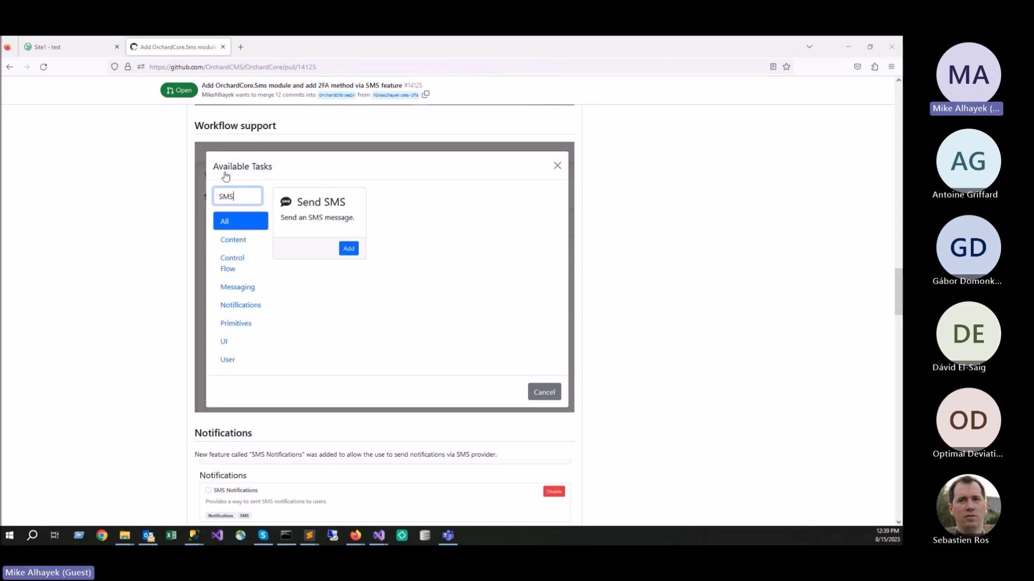